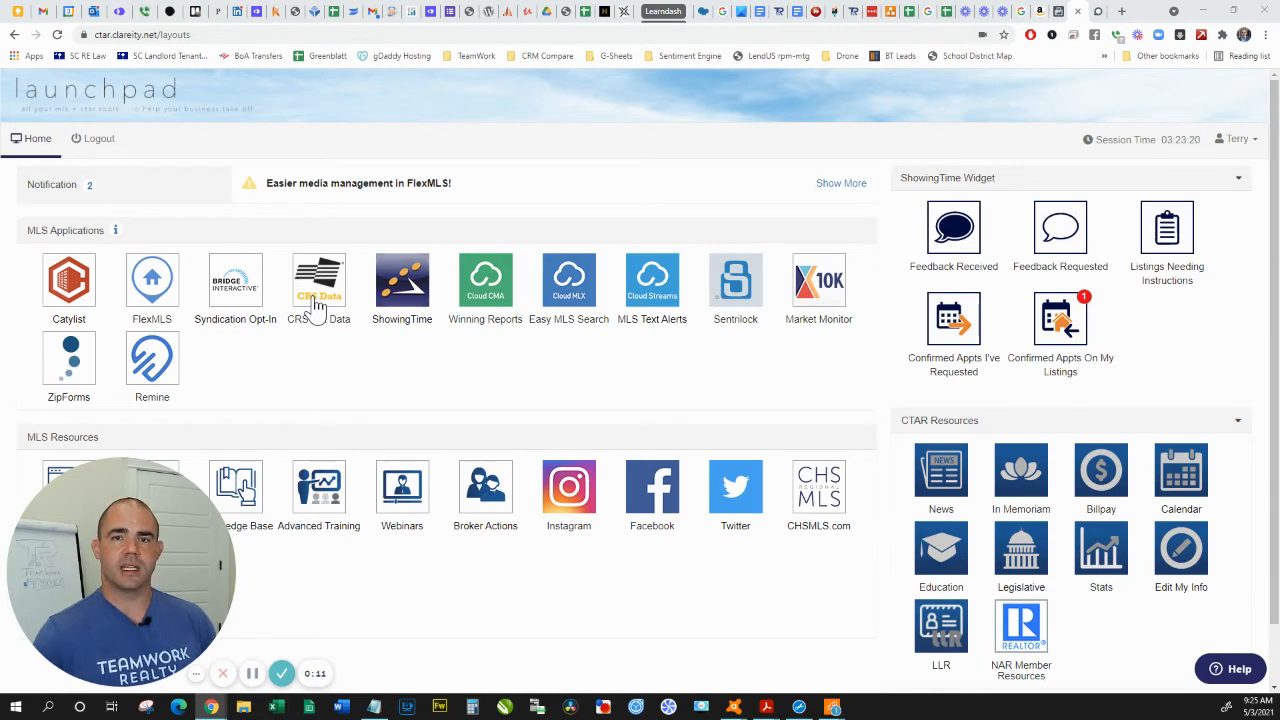
Open the CRS Tax Data application and go to its Prospecting search.
click(317, 306)
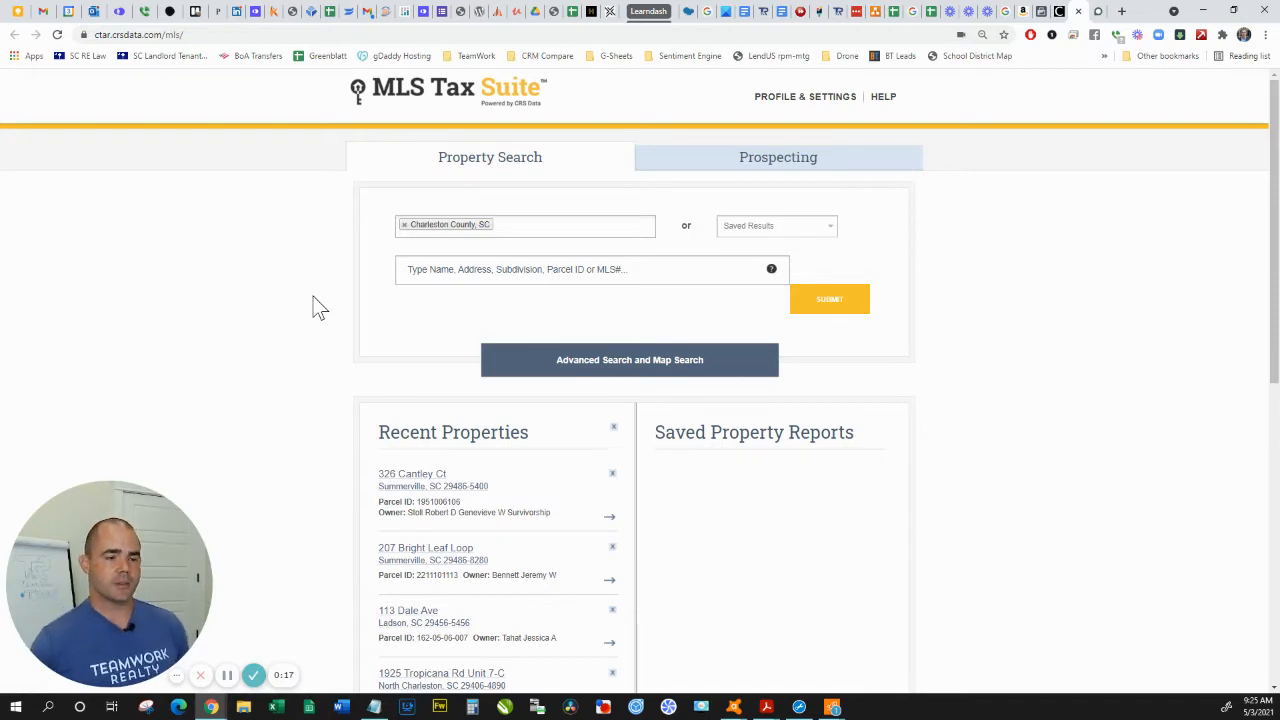
click(756, 168)
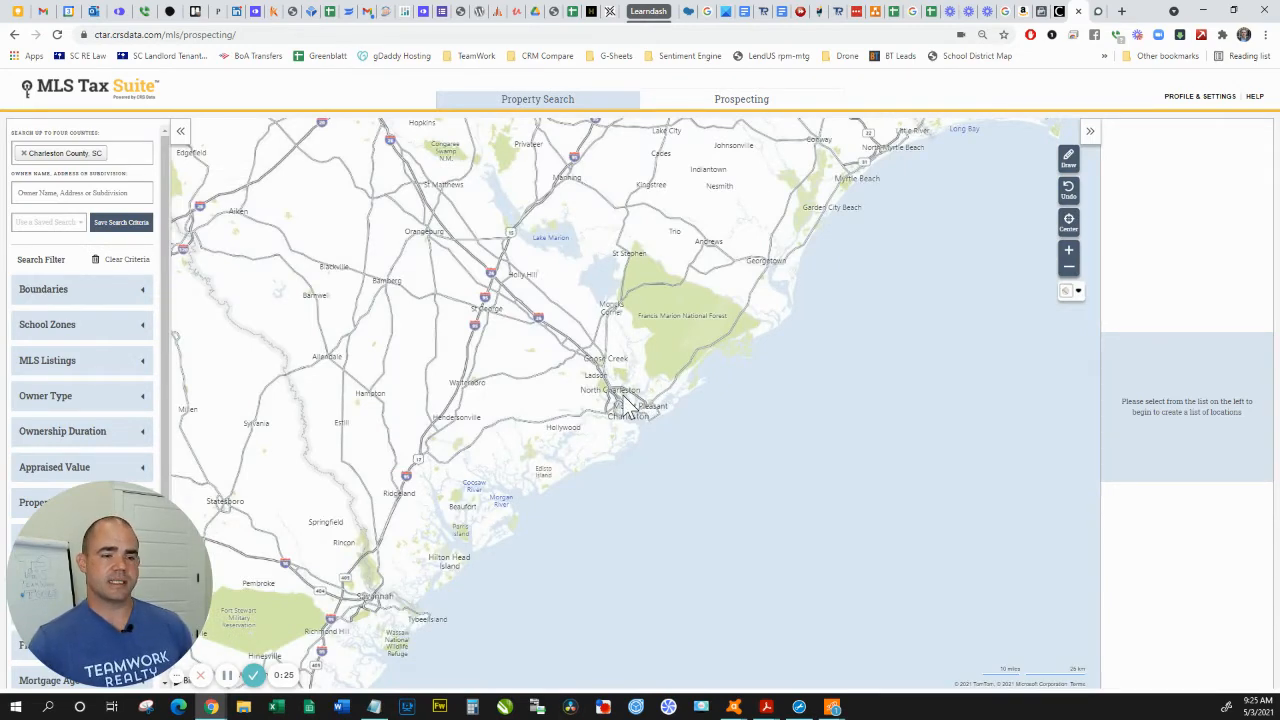
Examine the Charleston map, from the whole coast down to the parcels around Ponderosa and Carolina Bay.
scroll(624, 402, up, 1)
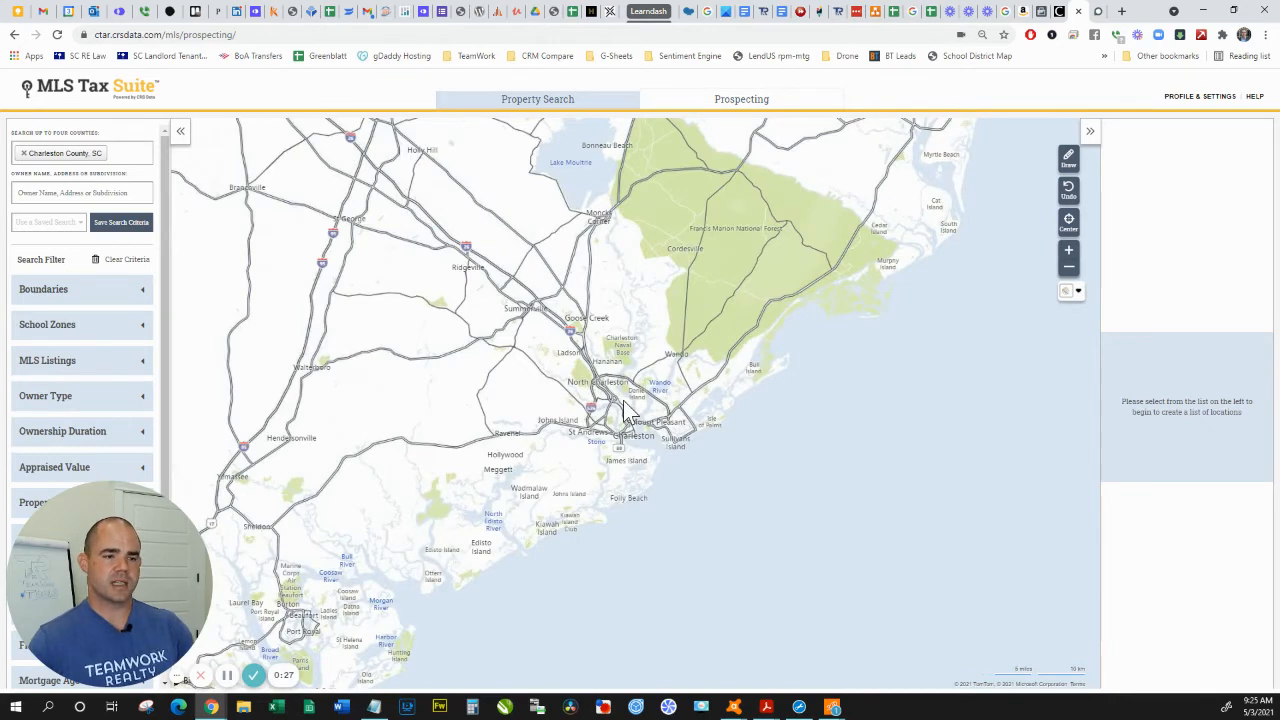
scroll(612, 418, up, 2)
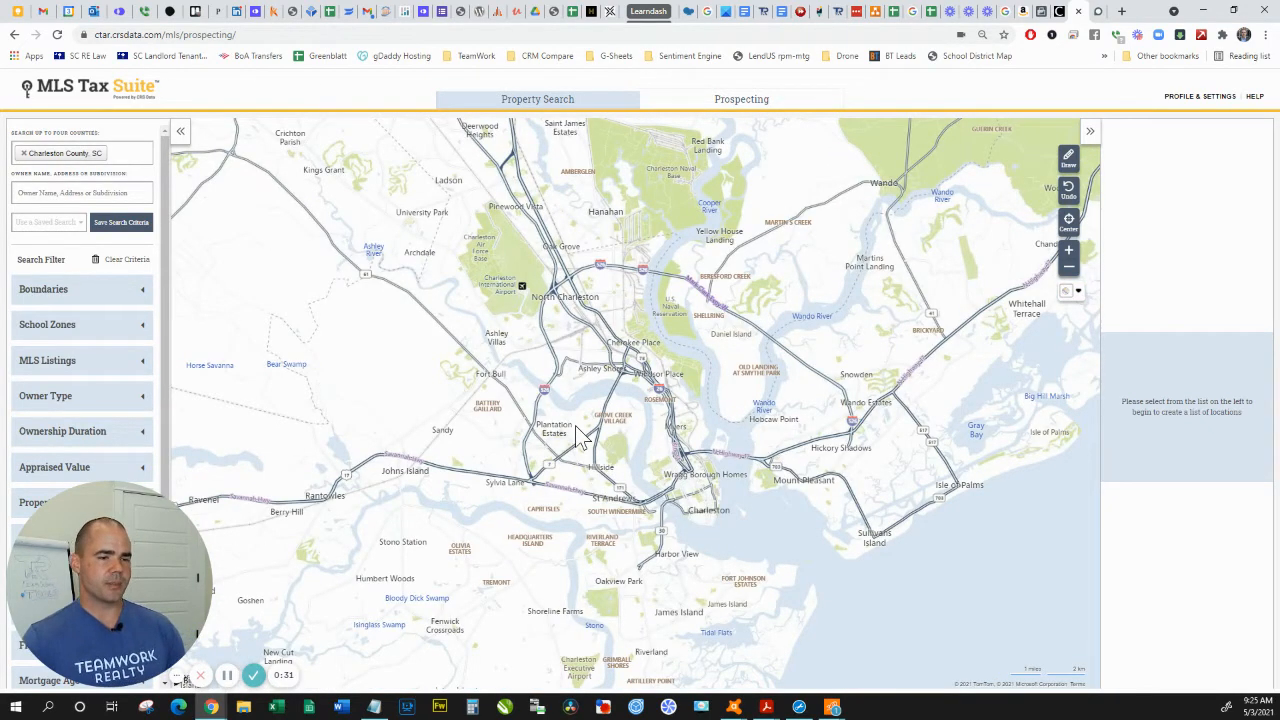
scroll(430, 506, up, 1)
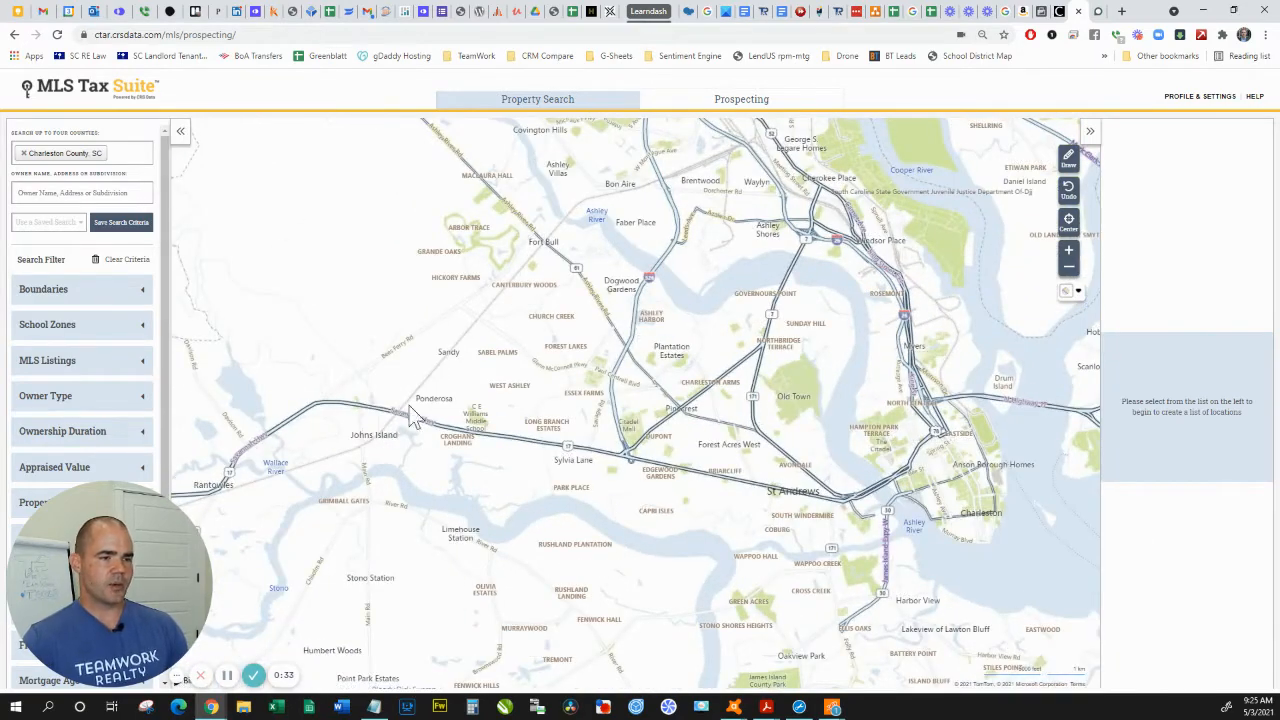
scroll(425, 406, up, 1)
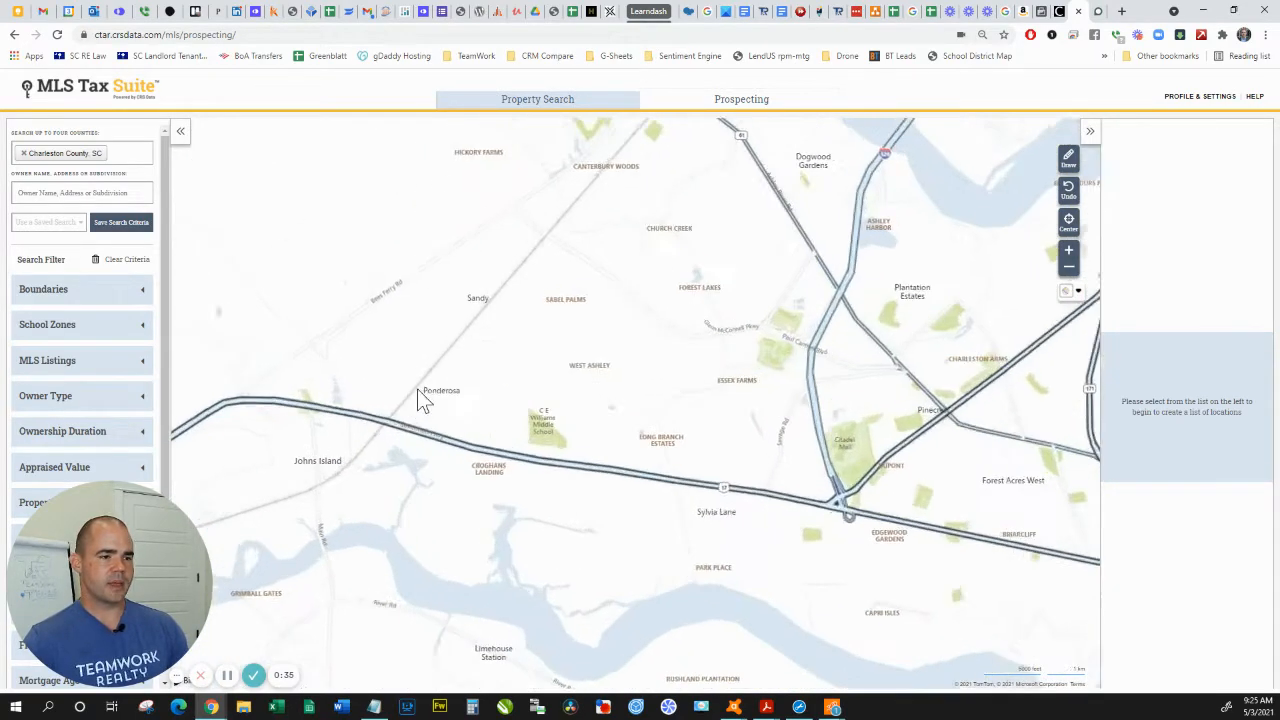
scroll(420, 388, up, 1)
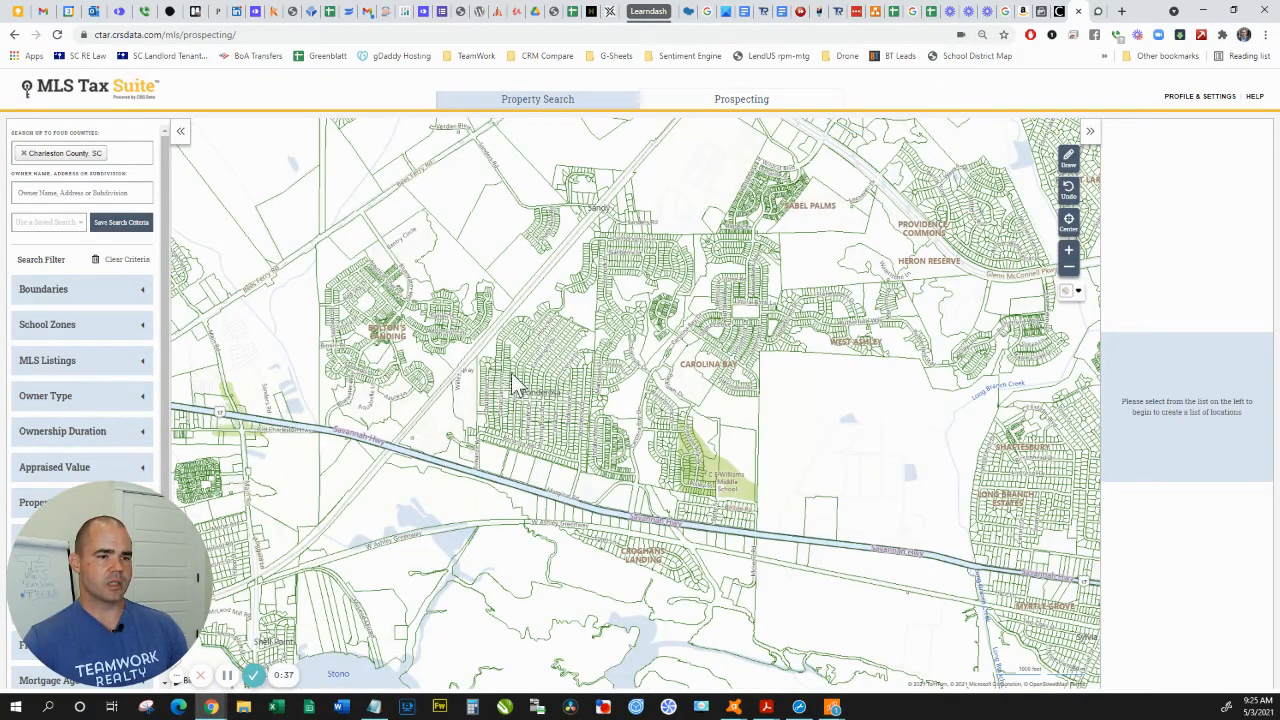
scroll(511, 374, down, 4)
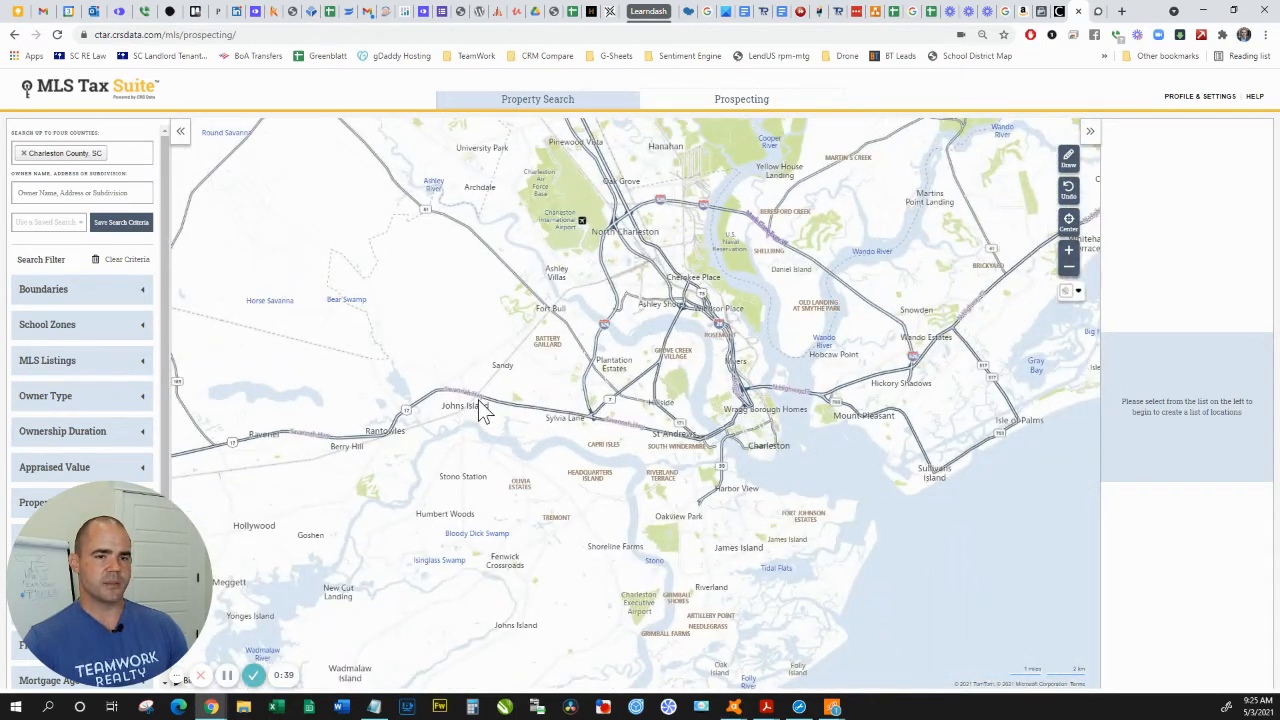
drag(590, 296, 537, 383)
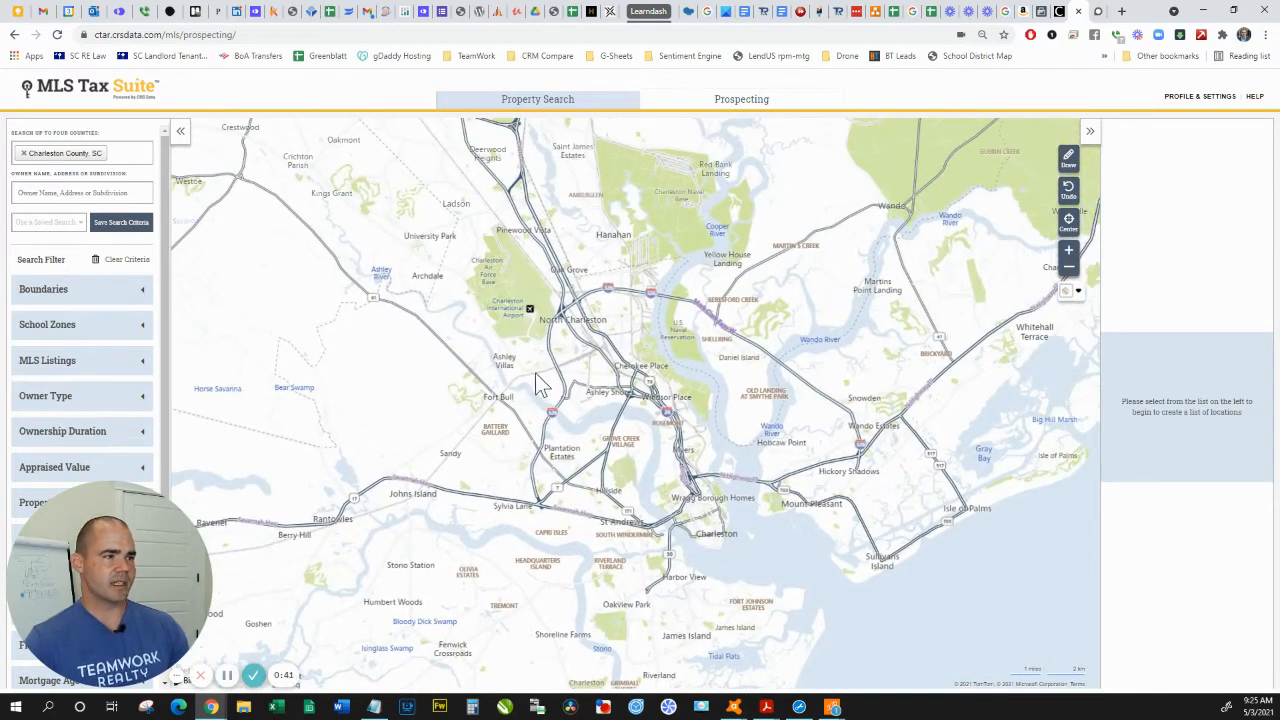
Search Charleston County for "carolina bay" and apply the subdivision criterion Contains "carolina bay".
click(64, 191)
text(car)
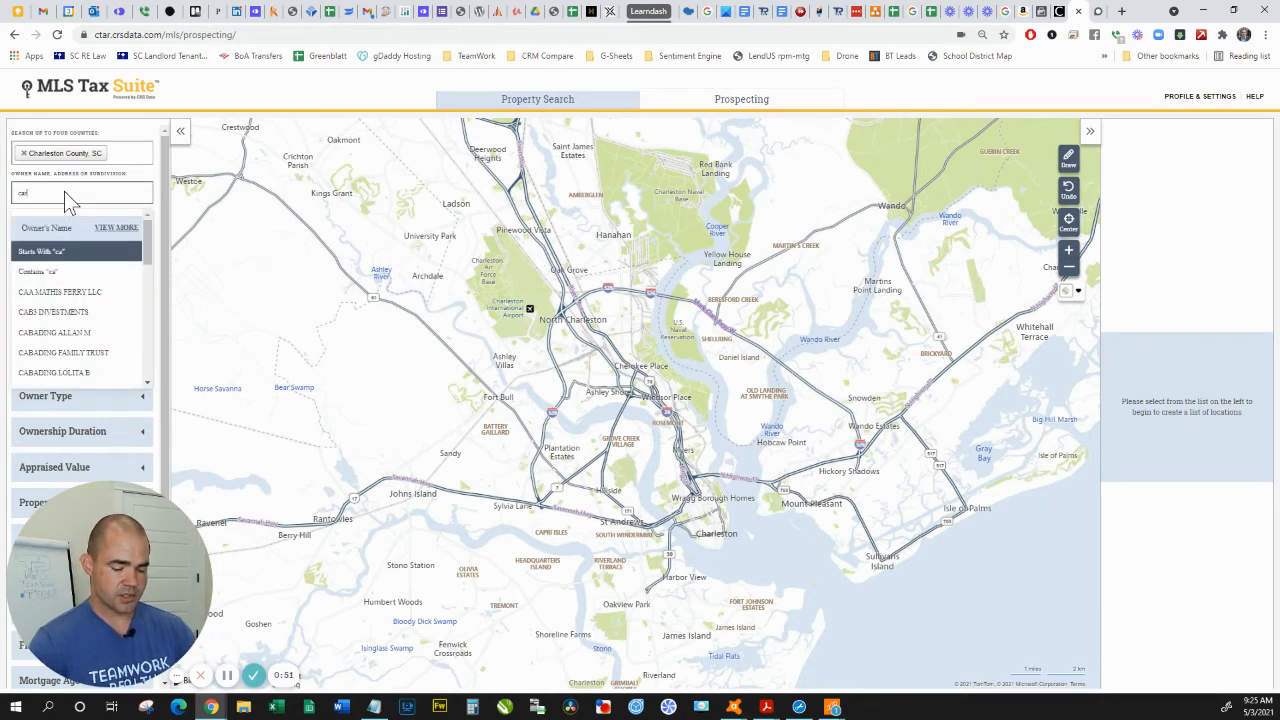
text(olina bay)
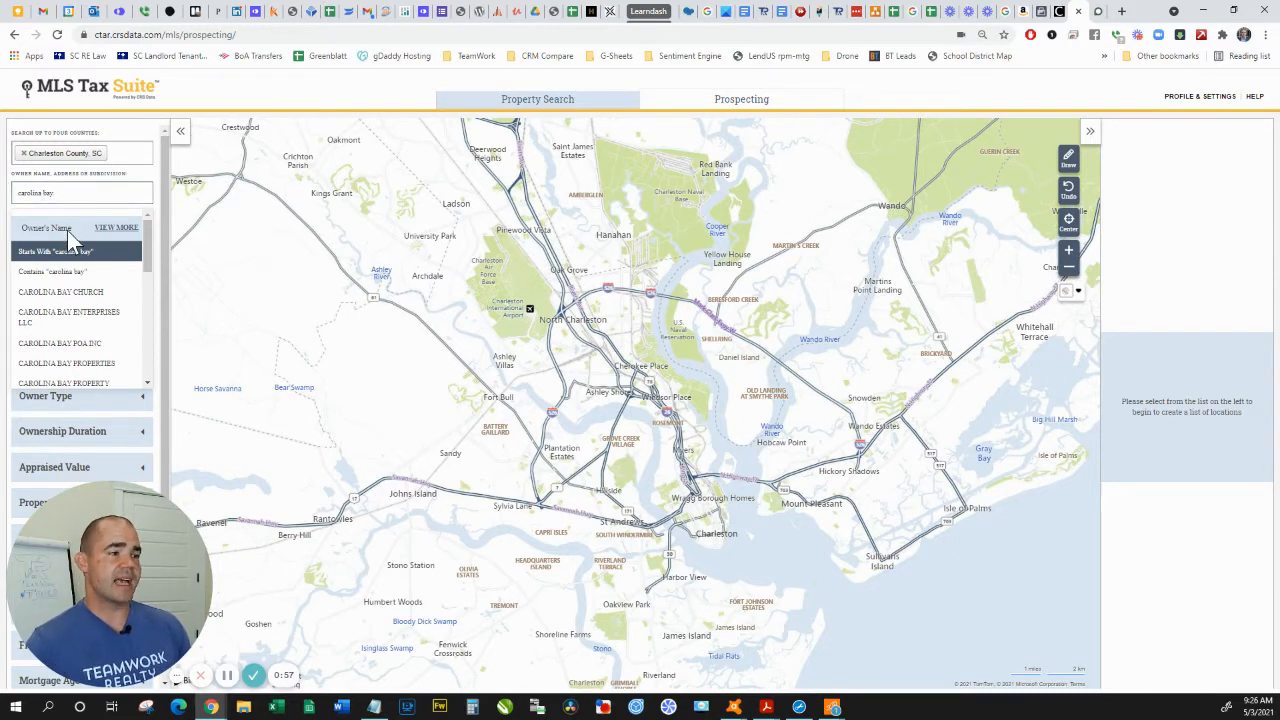
scroll(76, 272, down, 2)
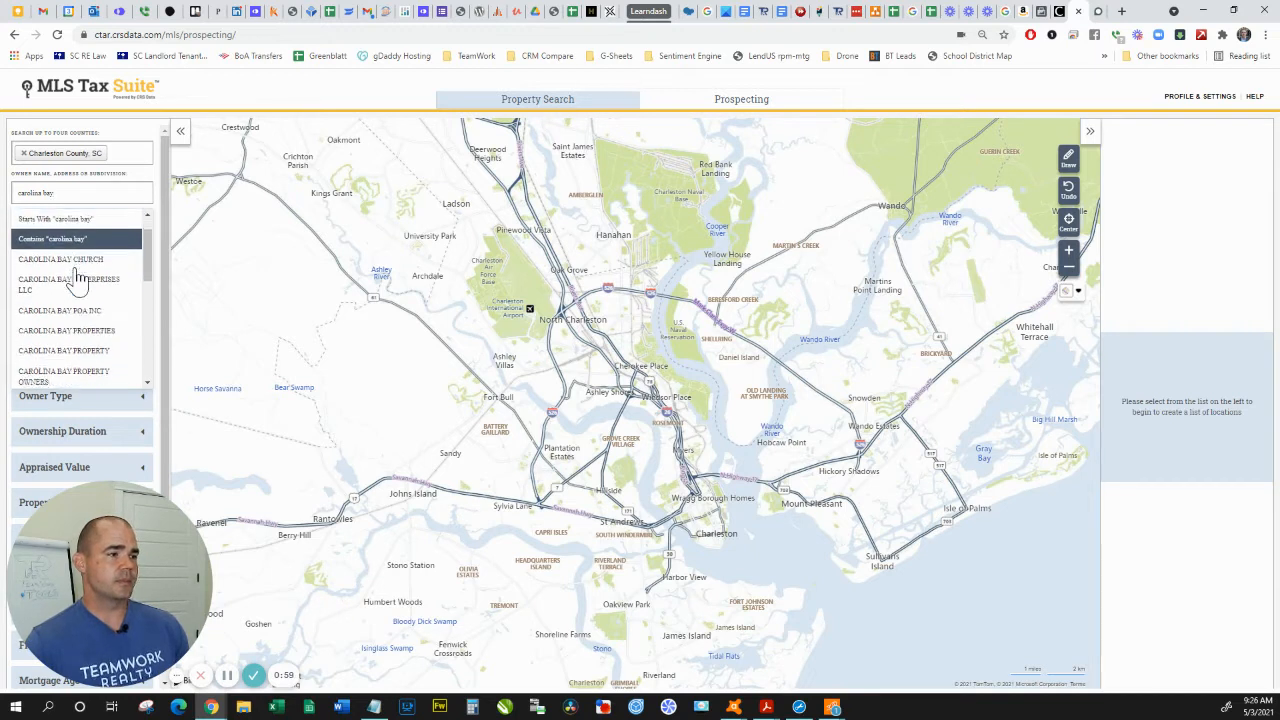
scroll(78, 276, down, 3)
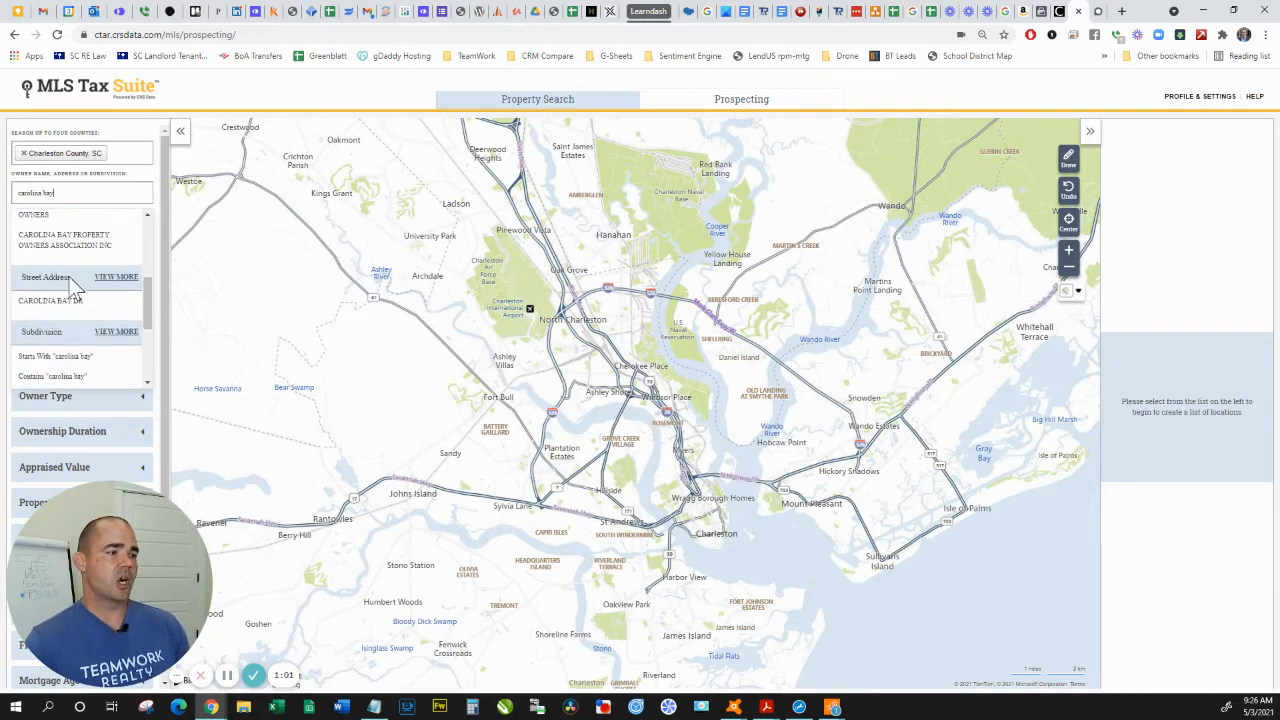
scroll(65, 260, down, 3)
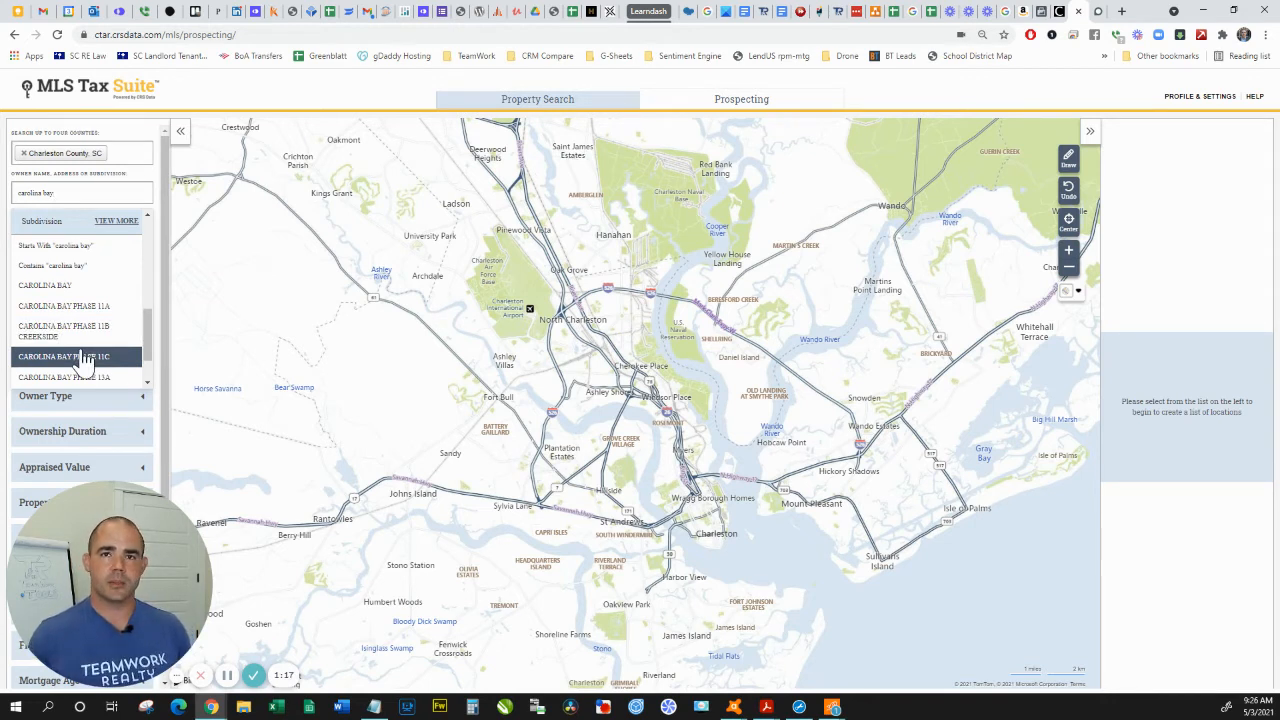
scroll(85, 355, up, 1)
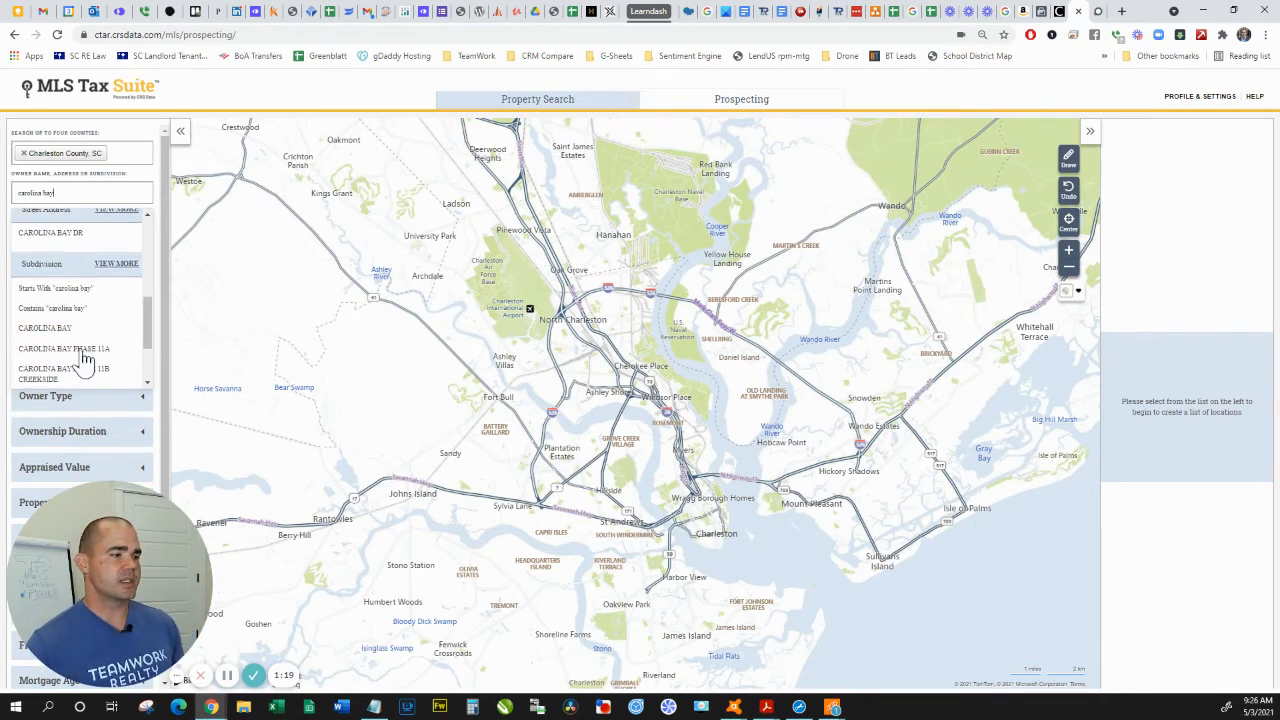
click(73, 314)
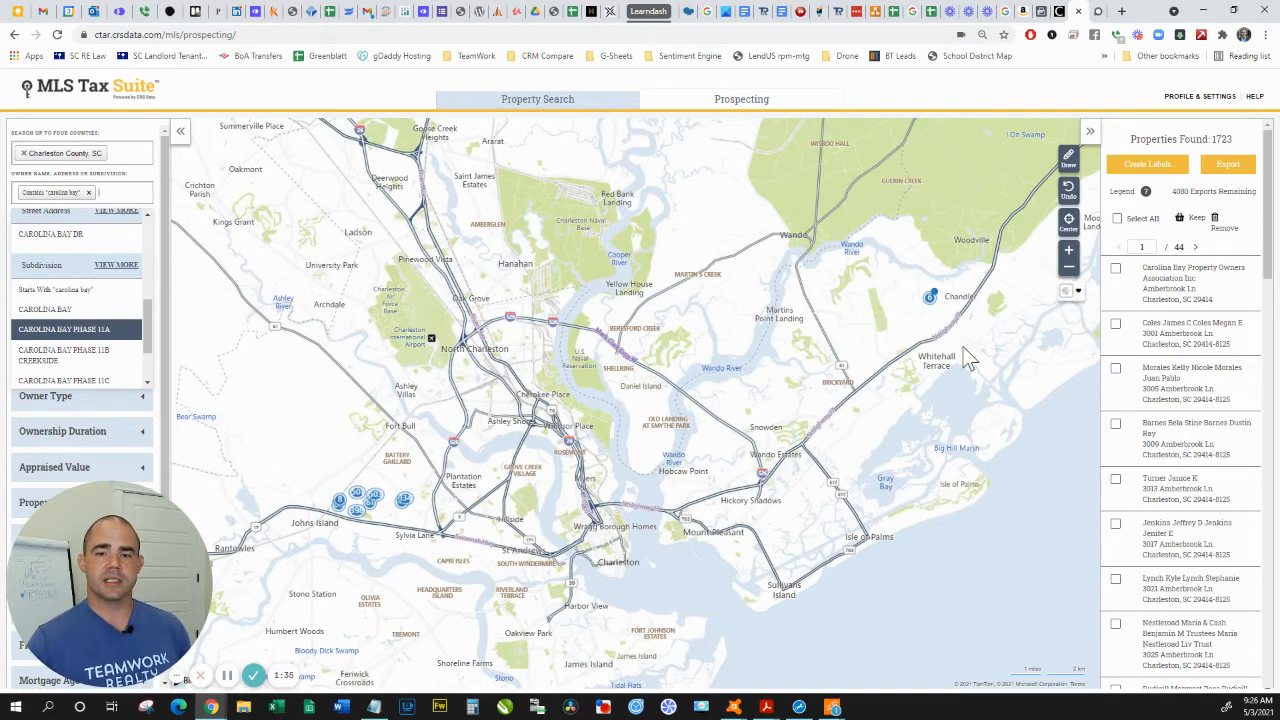
Draw a circle of about 13.8 sq mi around the property clusters near Johns Island and include that area in the results.
click(1068, 160)
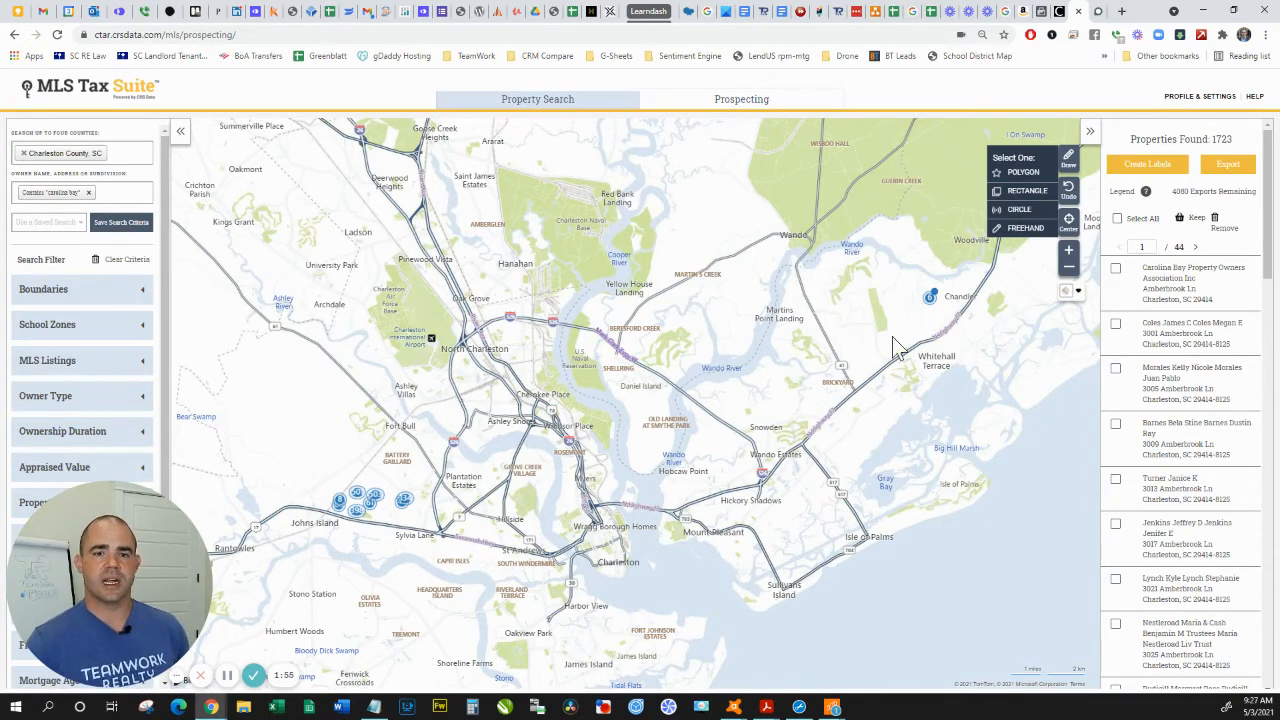
click(1017, 210)
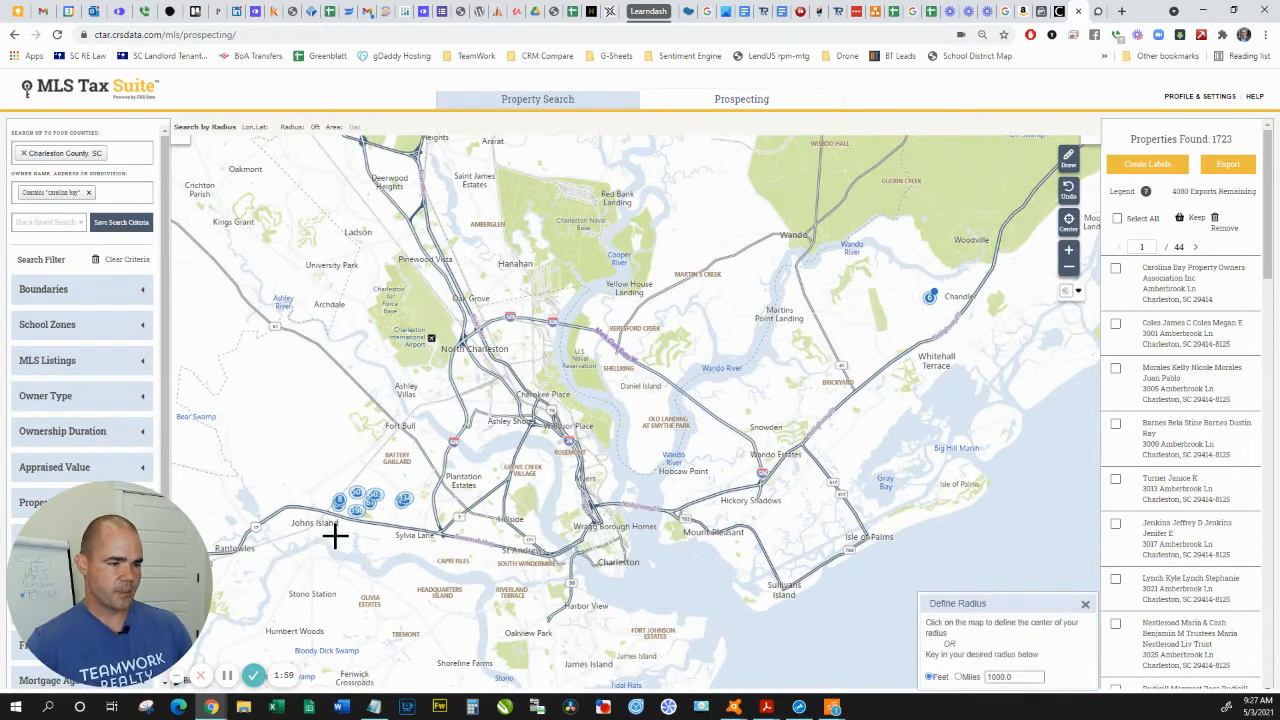
click(373, 516)
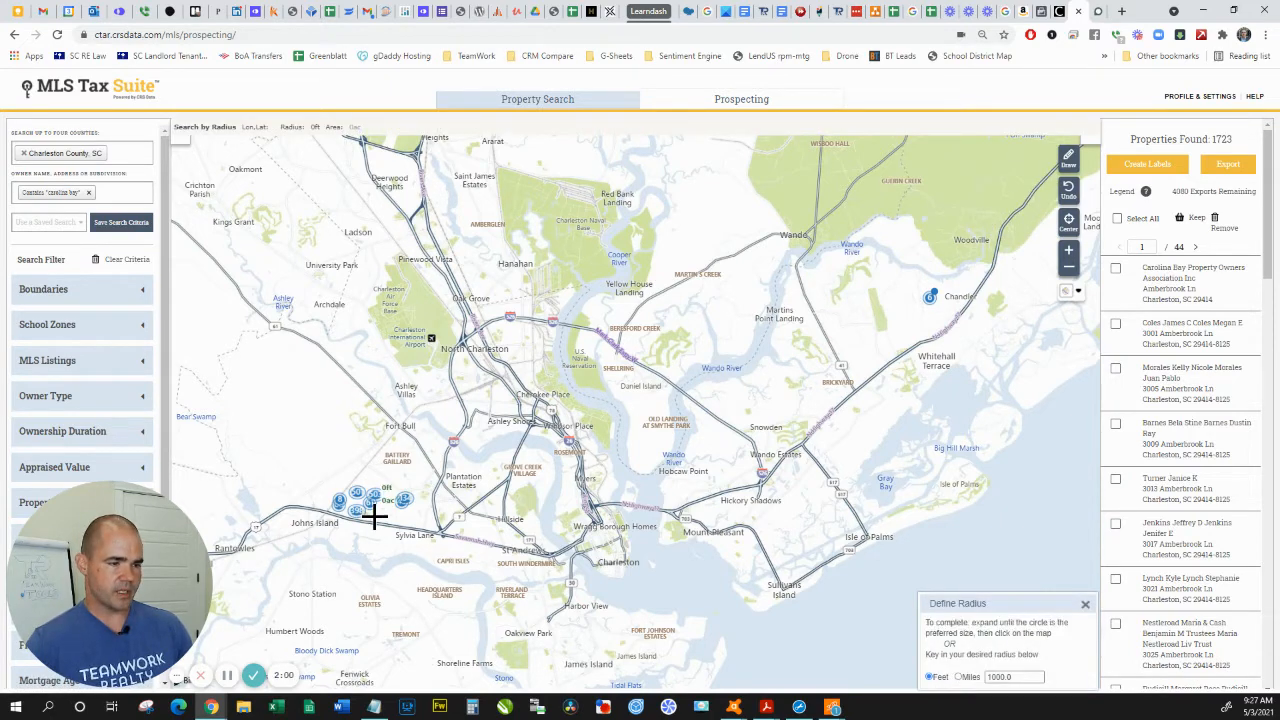
click(331, 468)
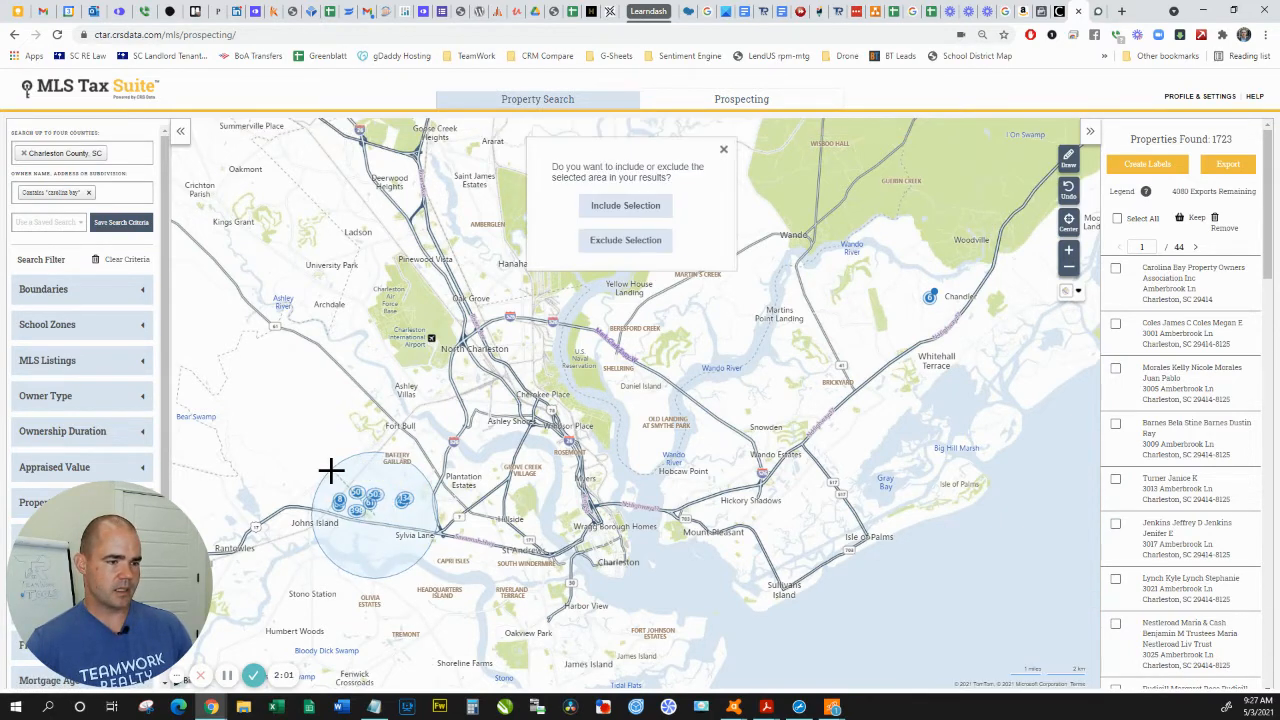
click(628, 206)
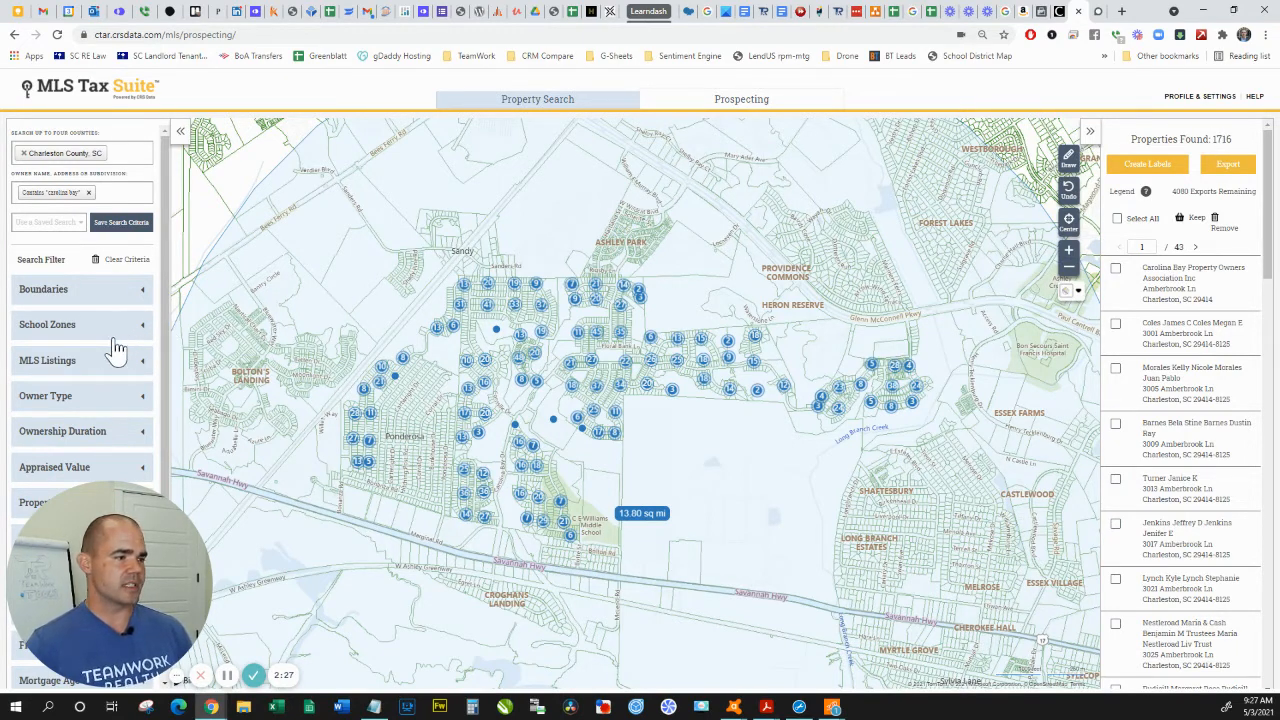
Expand the Boundaries filter to view its zip code and census options.
scroll(72, 320, down, 1)
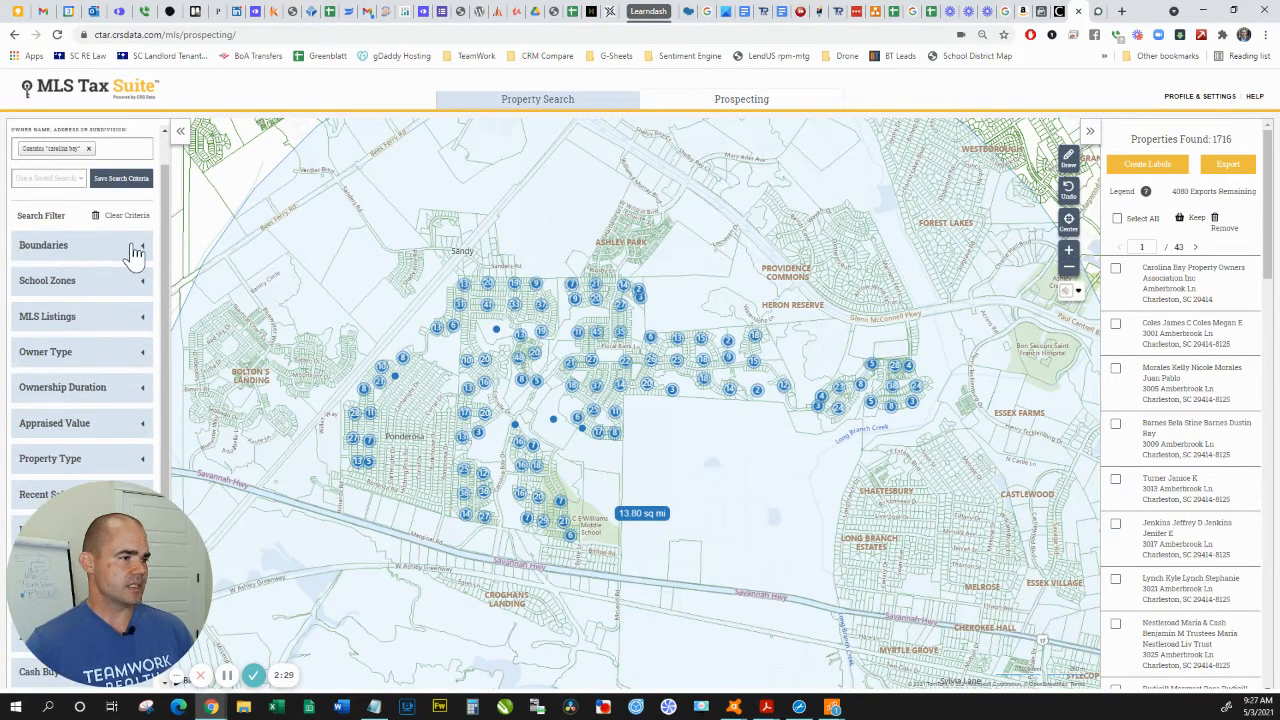
click(133, 248)
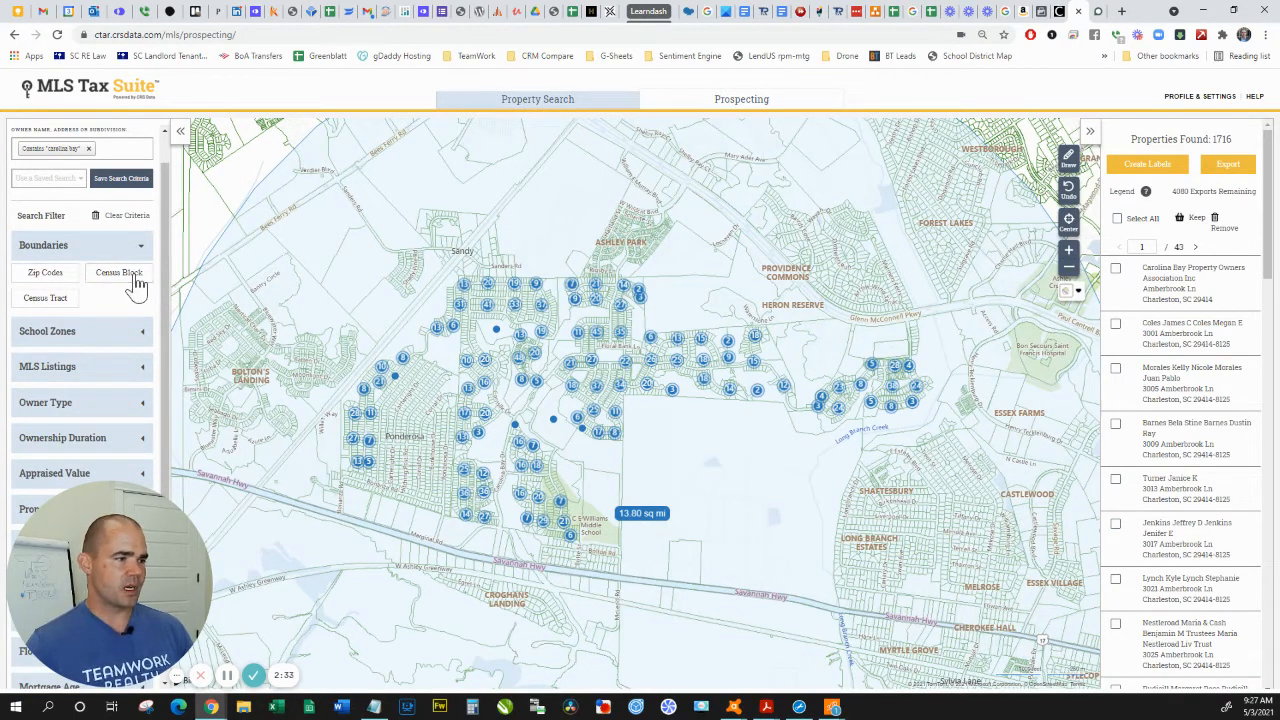
scroll(135, 282, down, 1)
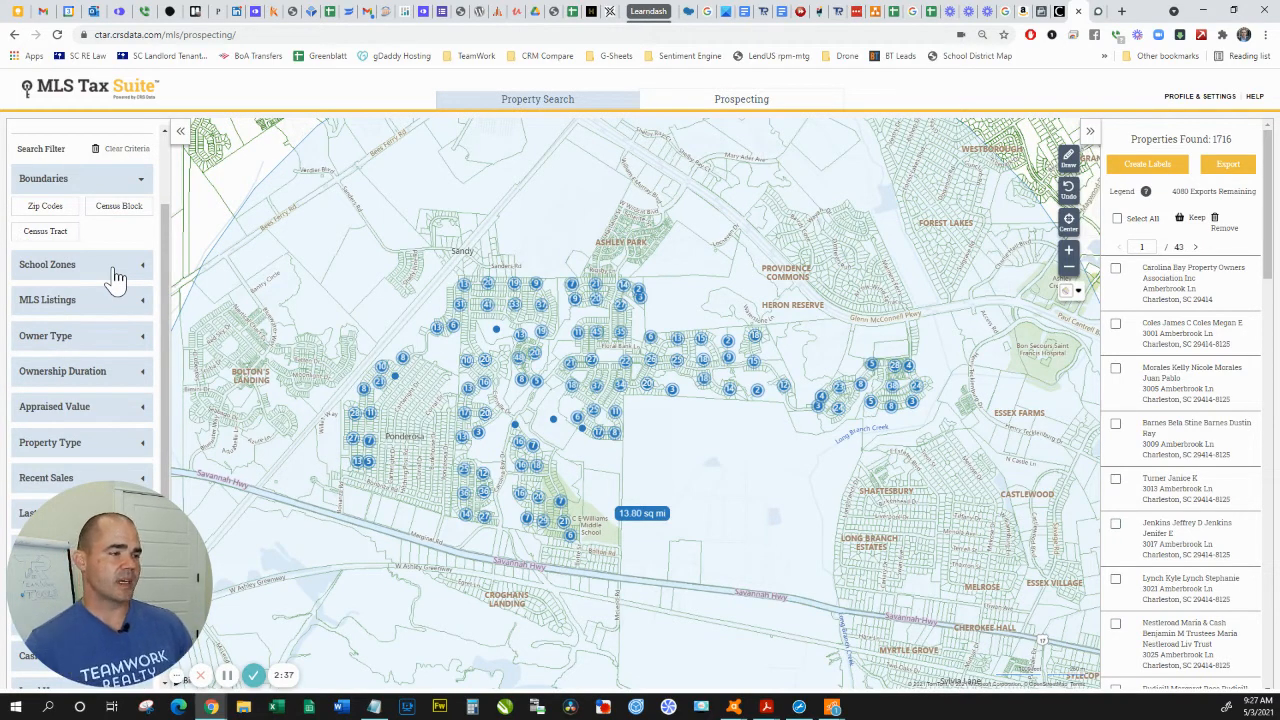
Apply the MLS Listings filter with Remove All Active Listings.
scroll(116, 277, down, 1)
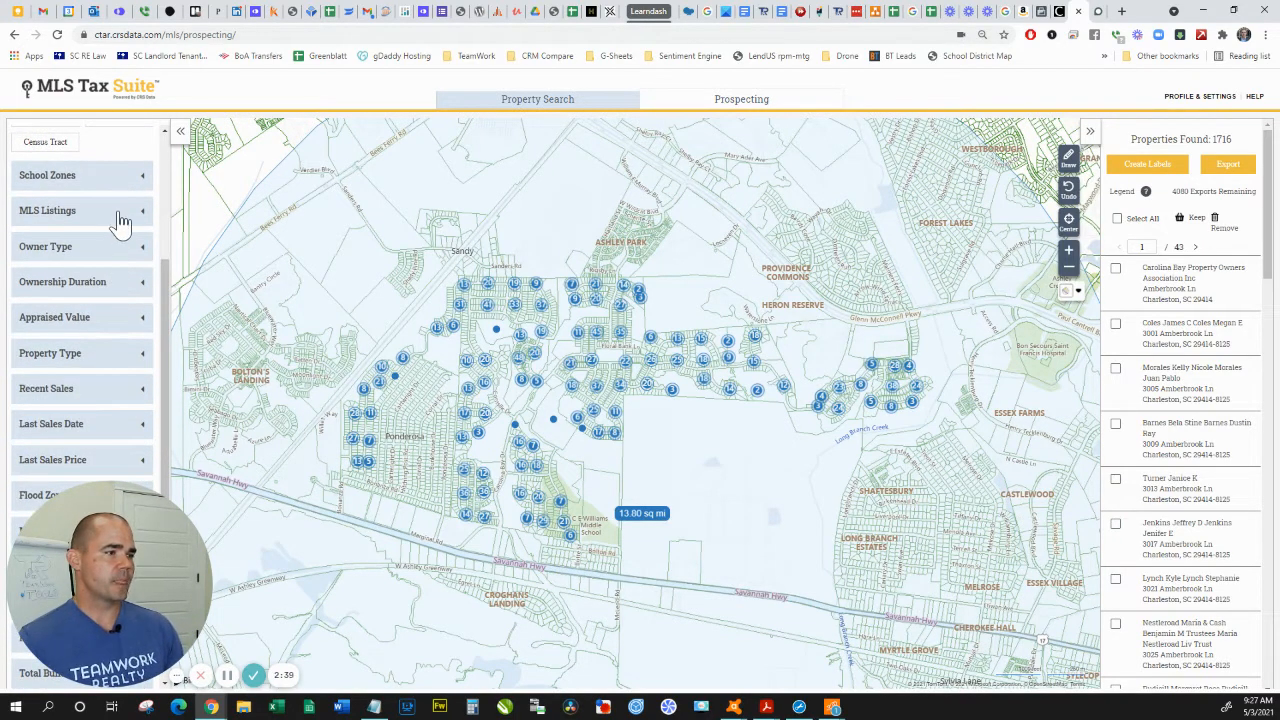
click(117, 220)
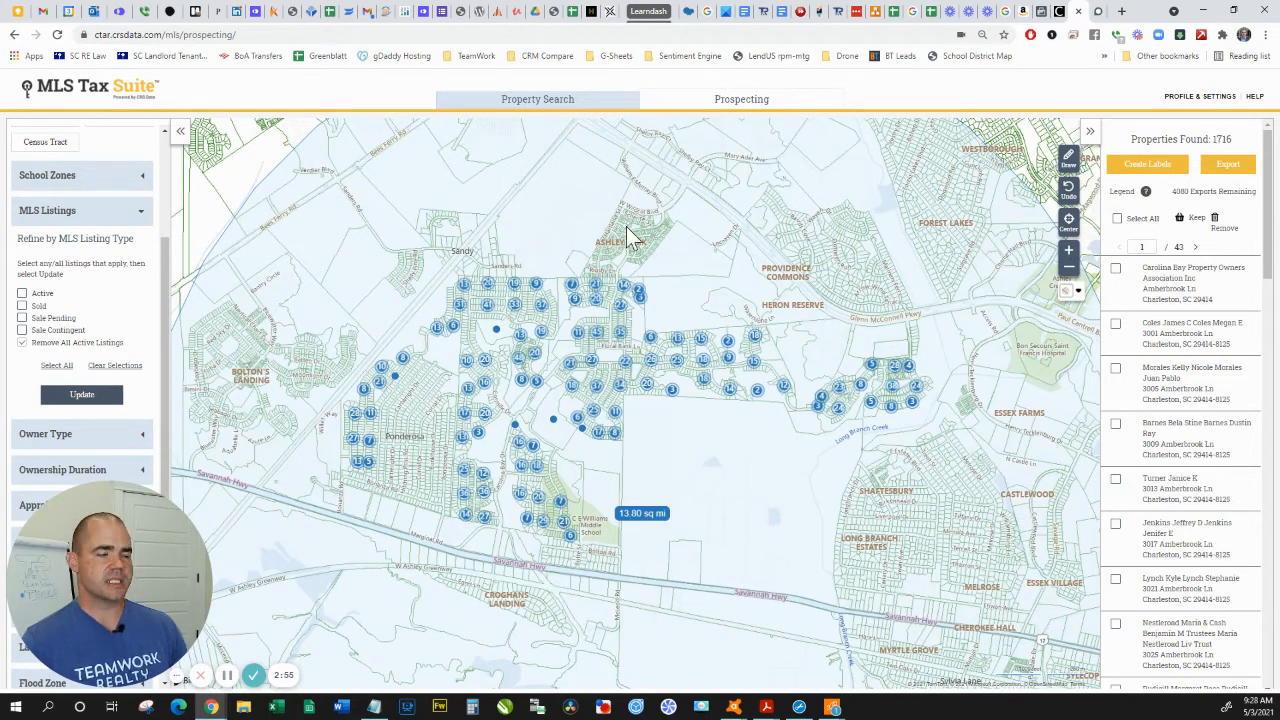
click(98, 396)
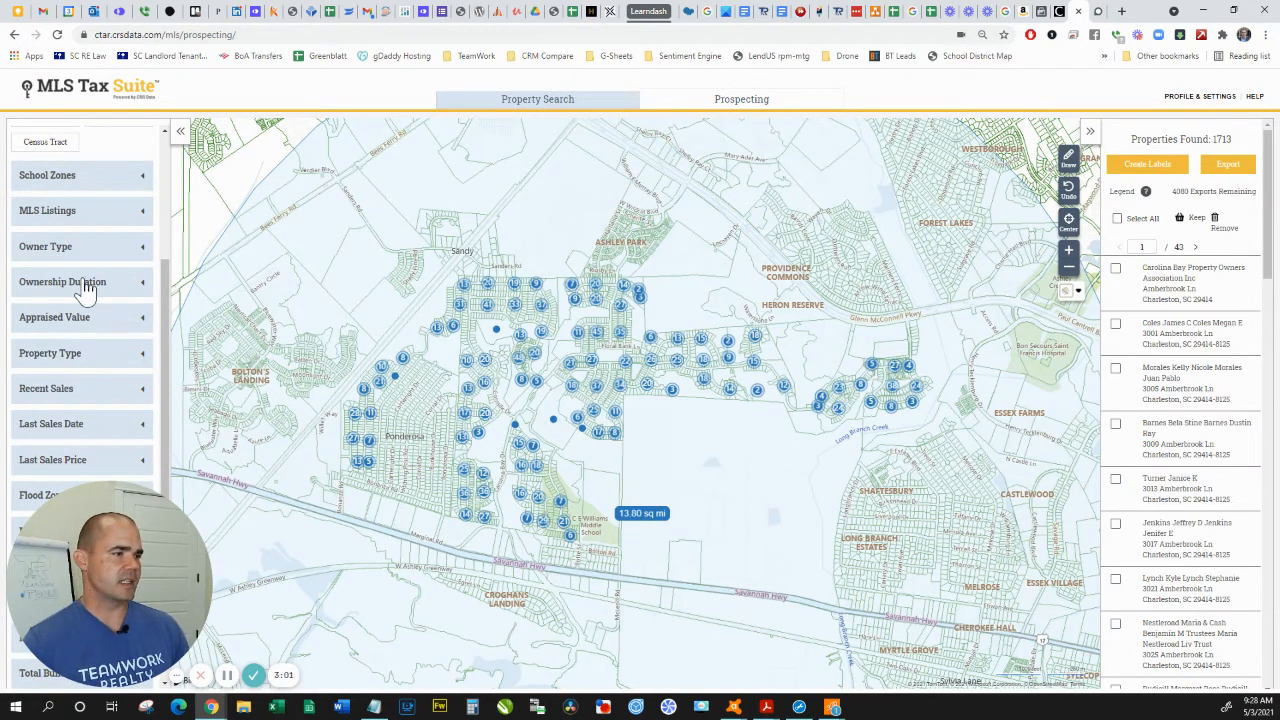
Review the Owner Type filter's occupancy options, then collapse it without selecting any.
scroll(90, 285, up, 2)
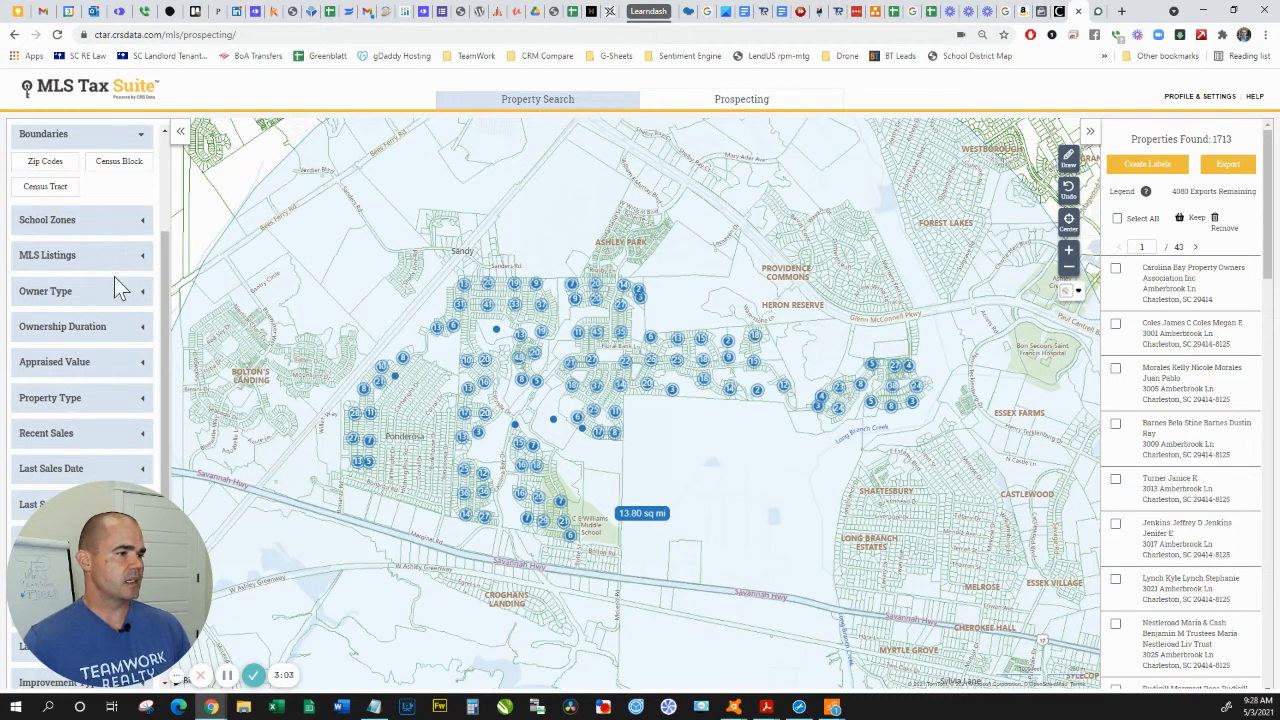
click(127, 296)
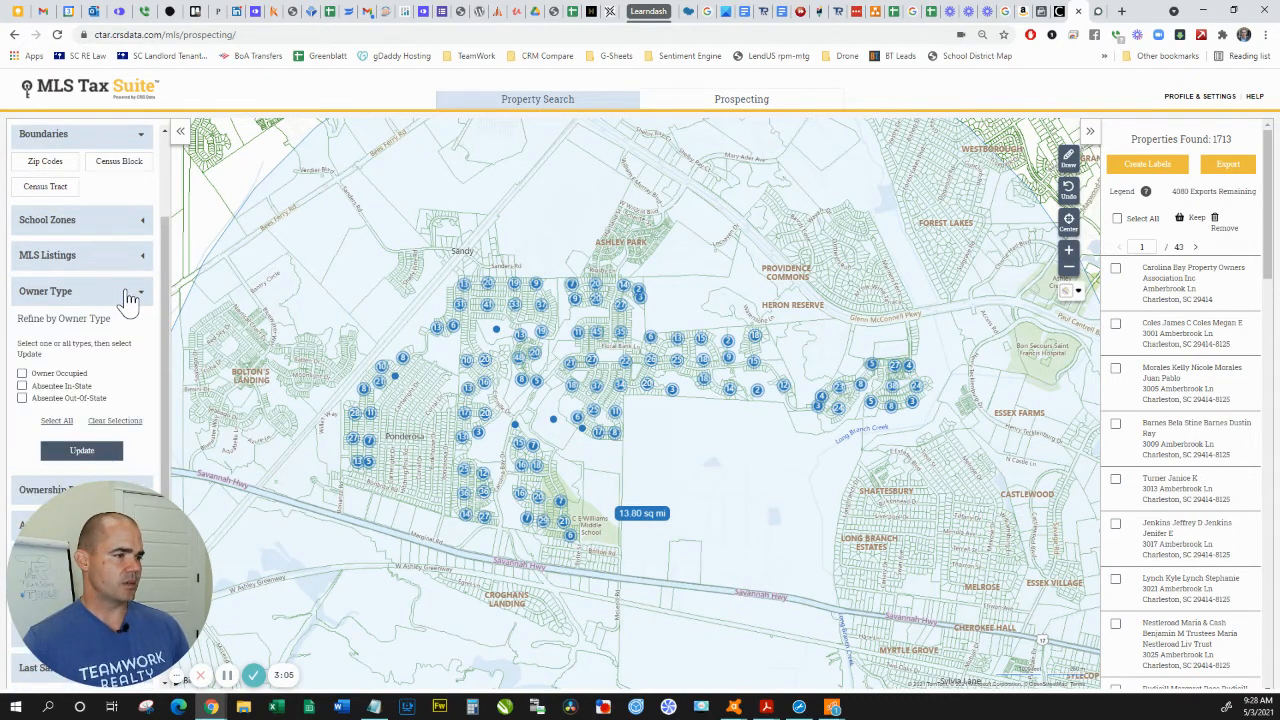
scroll(127, 300, down, 1)
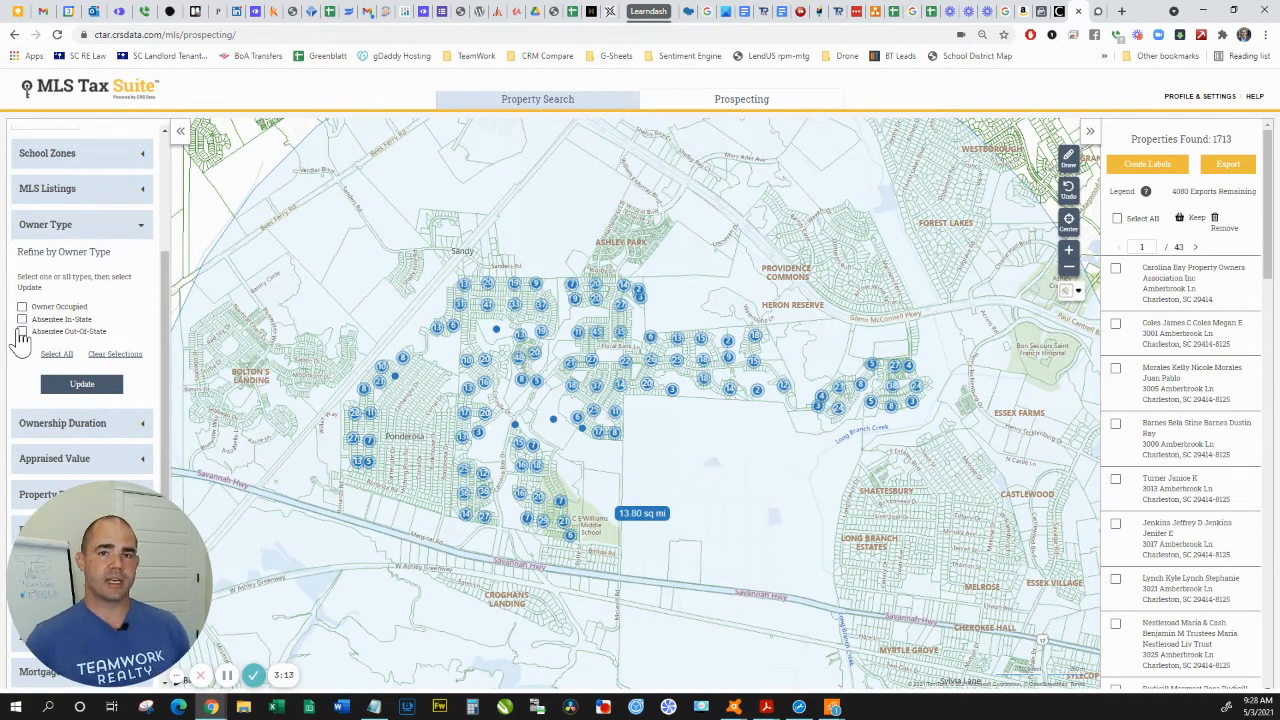
click(119, 236)
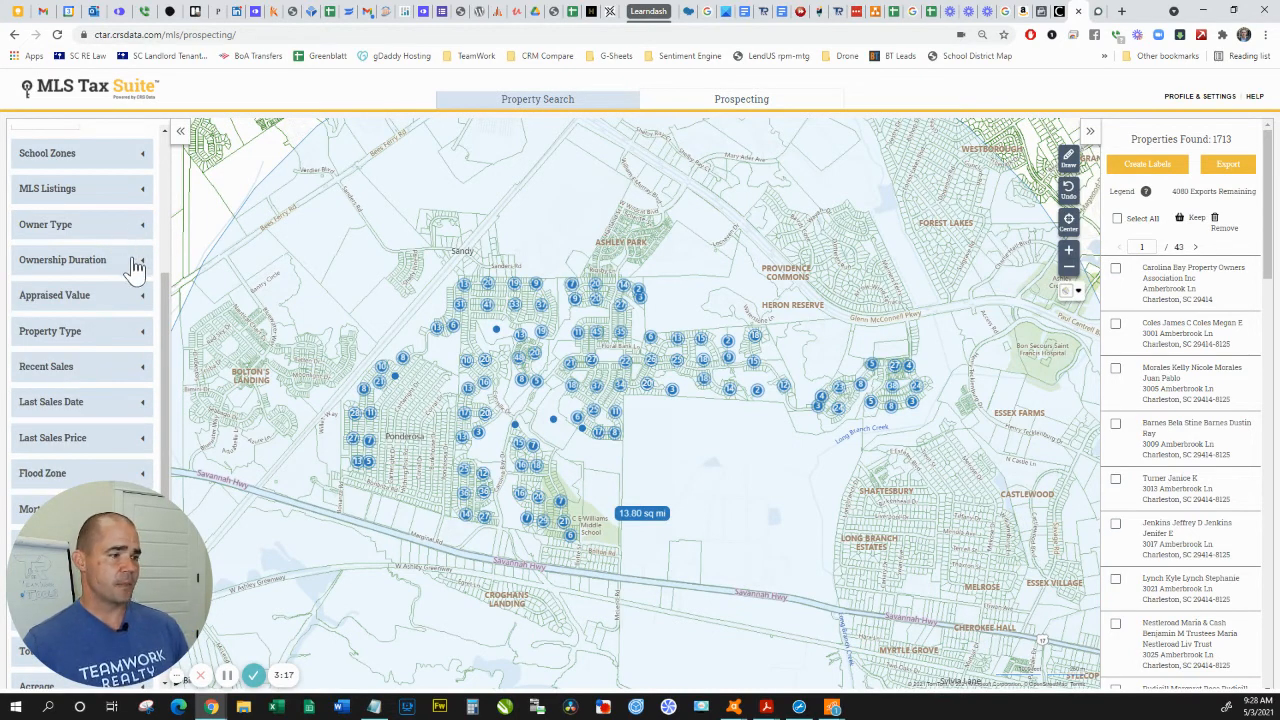
Set the Ownership Duration filter from 4 to 50+ years.
click(135, 268)
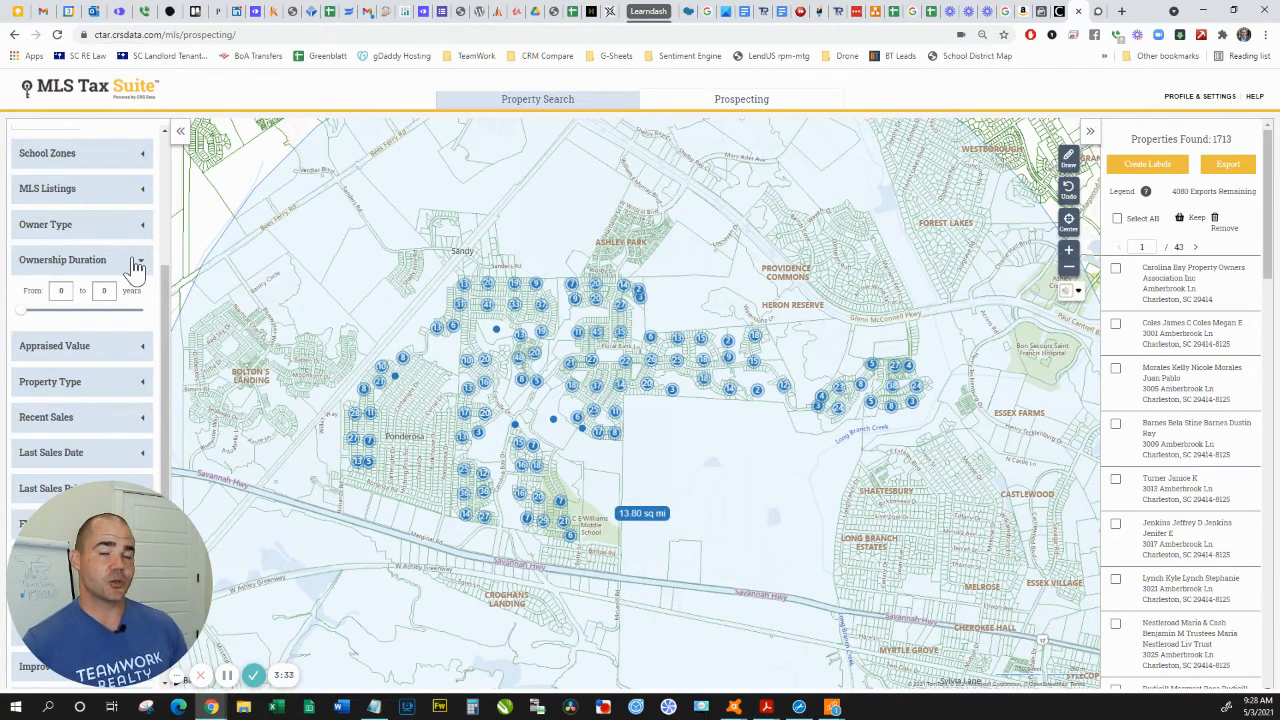
drag(26, 318, 140, 312)
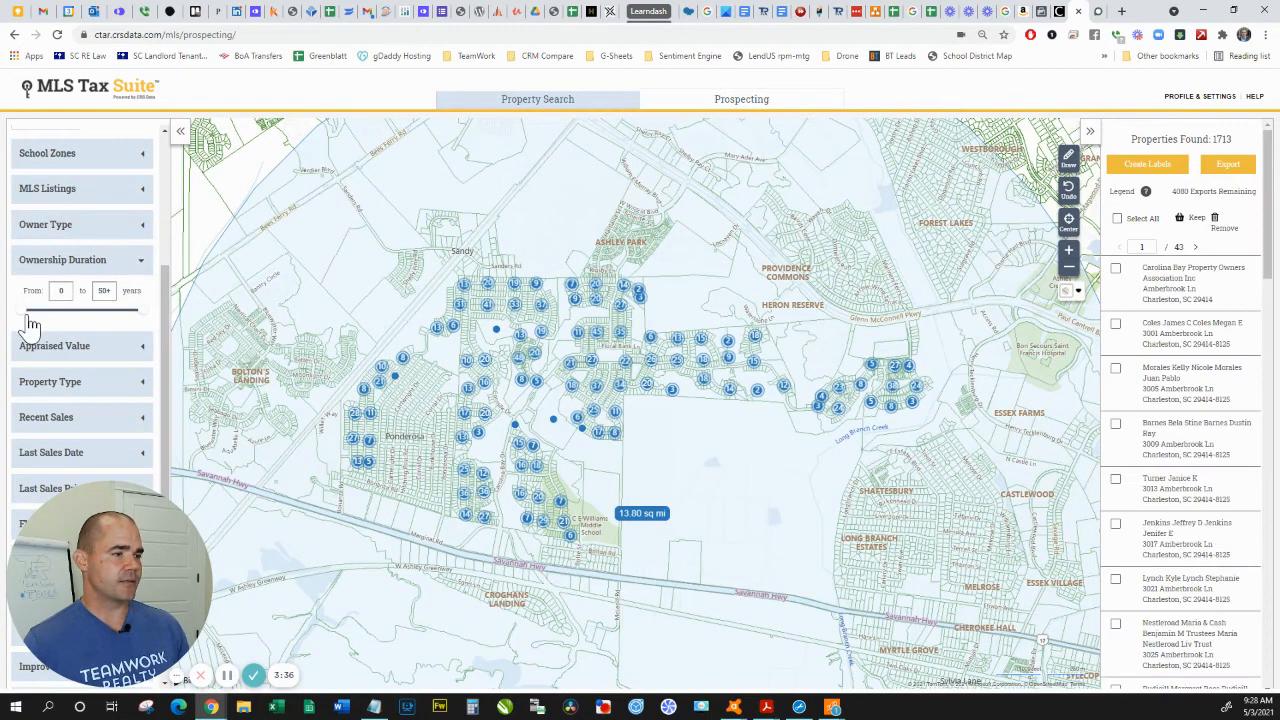
drag(27, 315, 31, 312)
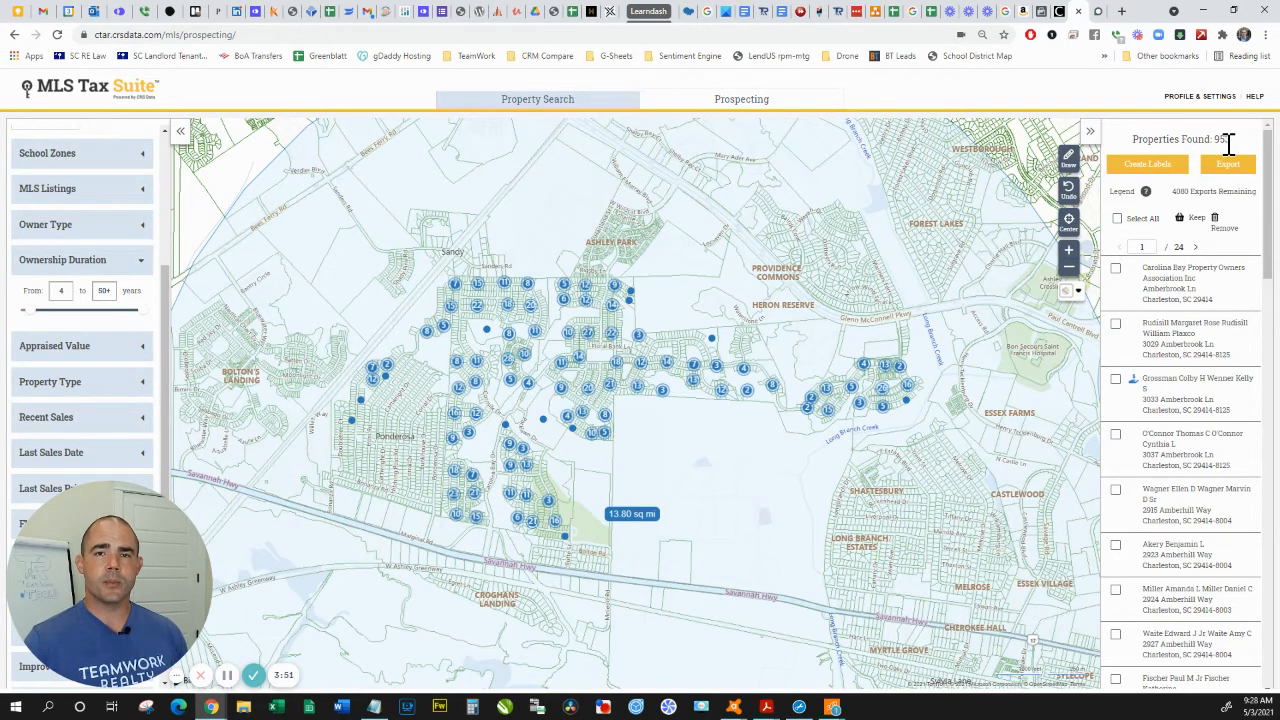
mouse_move(33, 313)
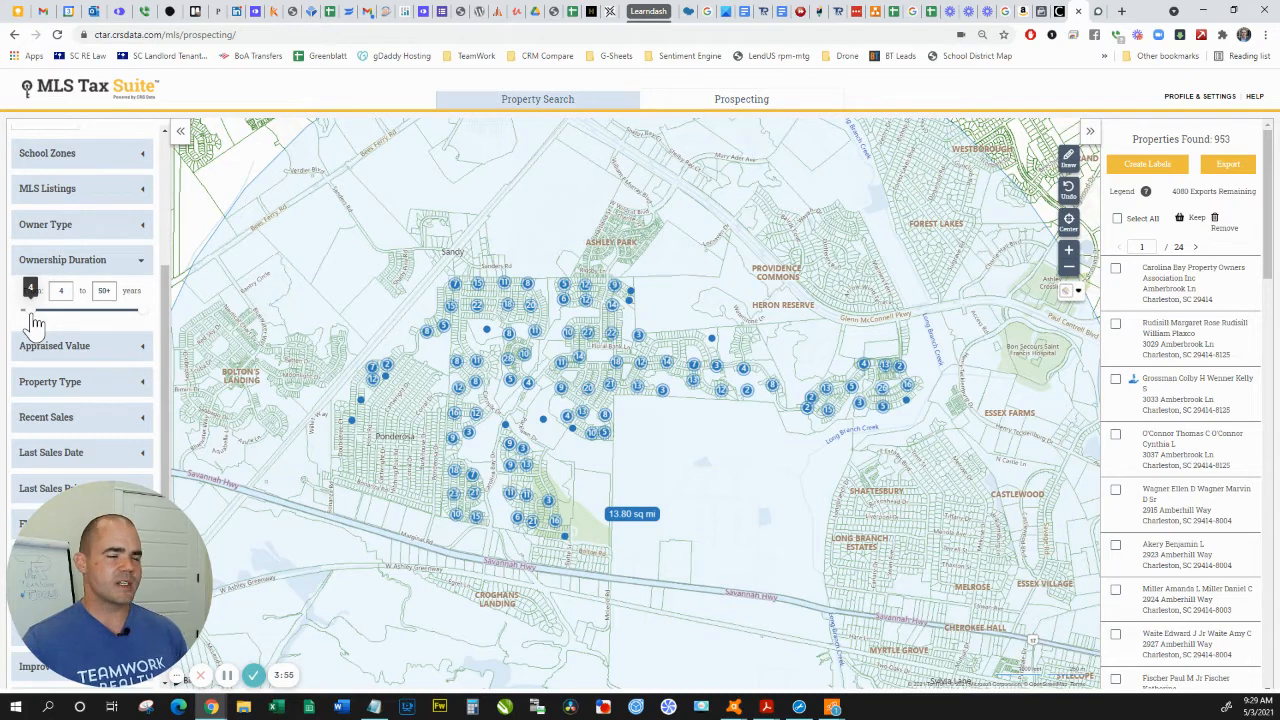
Try a 6-year minimum in the Ownership Duration filter, and return the minimum to 4 years.
drag(33, 320, 41, 320)
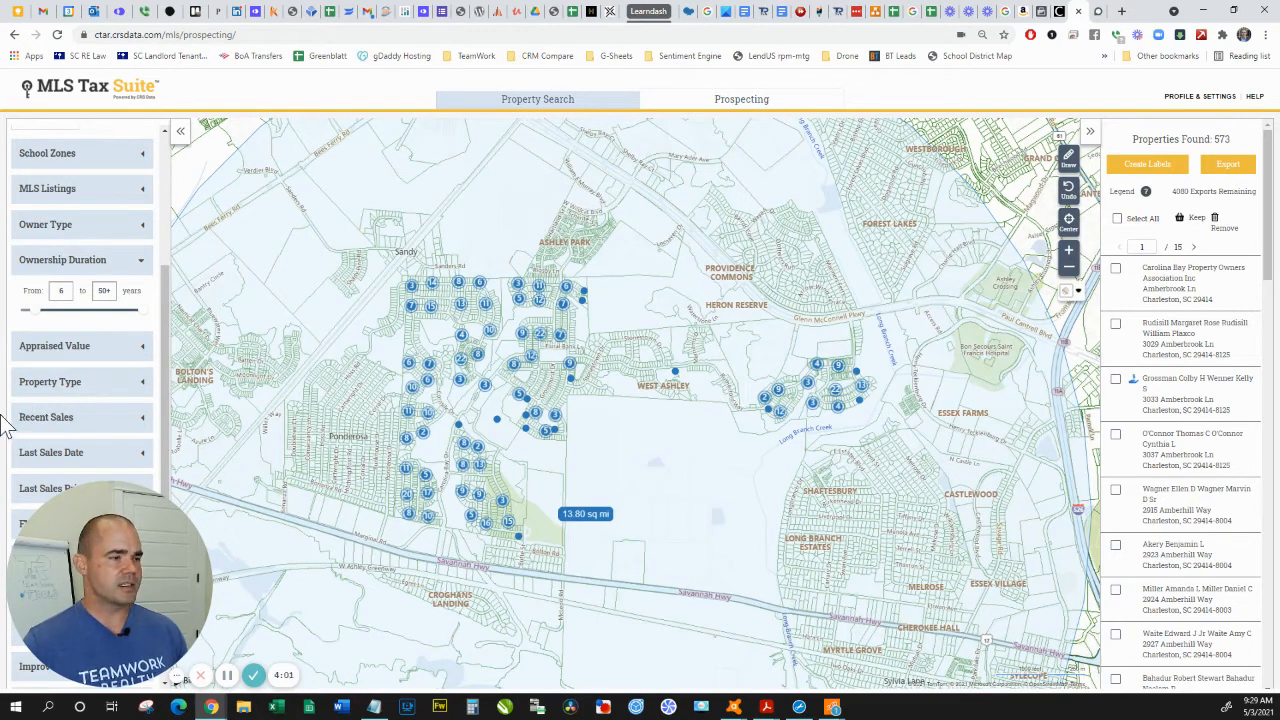
mouse_move(33, 312)
drag(33, 312, 28, 313)
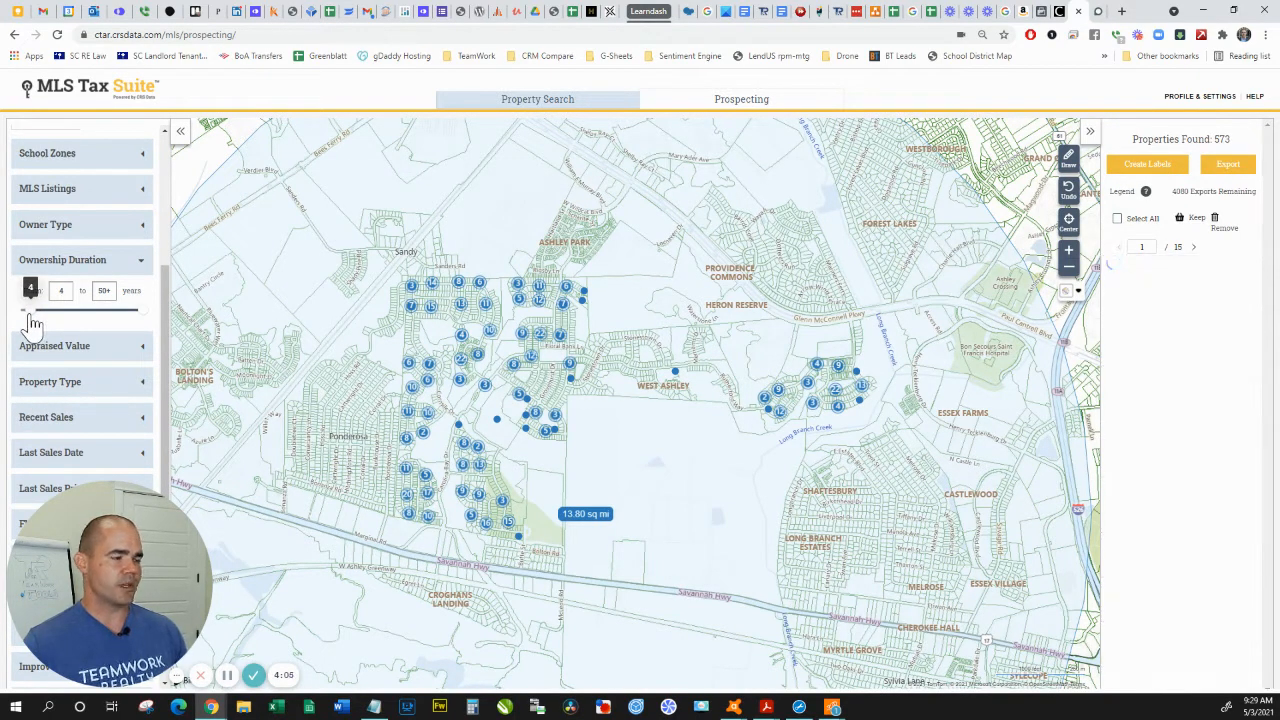
Review the options in the Property Type filter, and collapse it without selecting any.
scroll(72, 322, down, 1)
scroll(72, 322, down, 2)
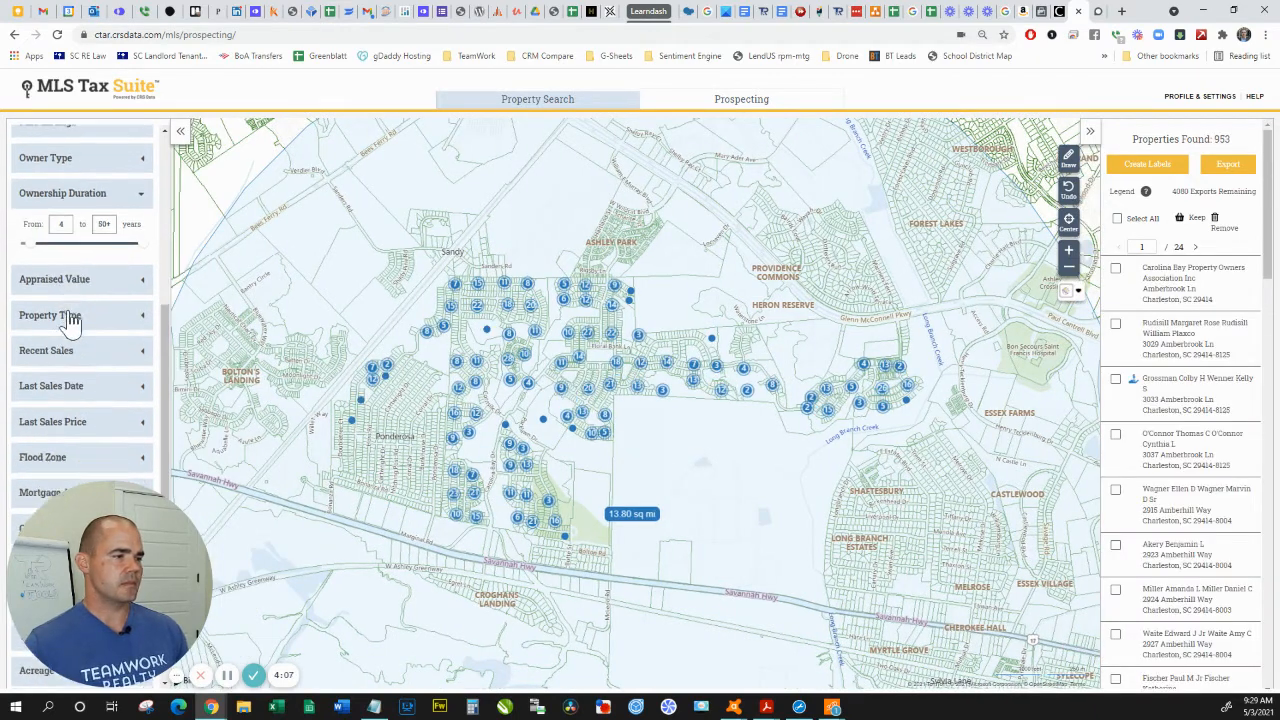
click(100, 280)
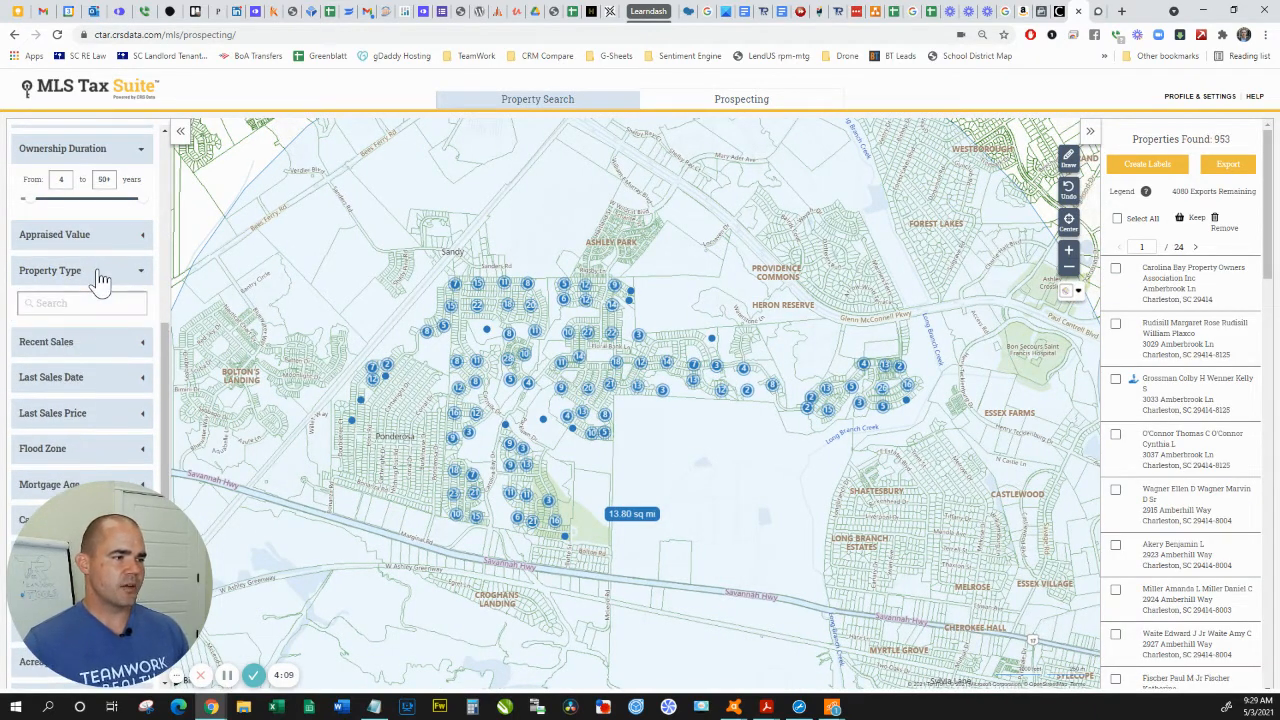
click(95, 302)
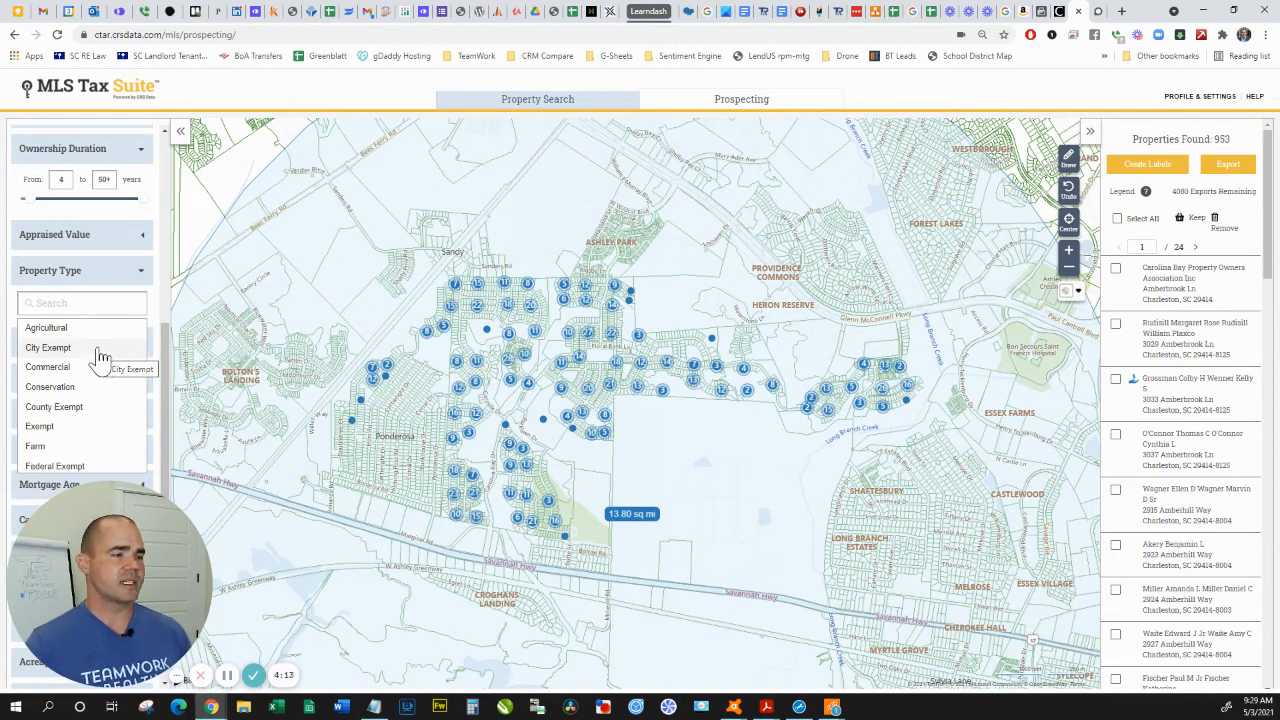
click(143, 278)
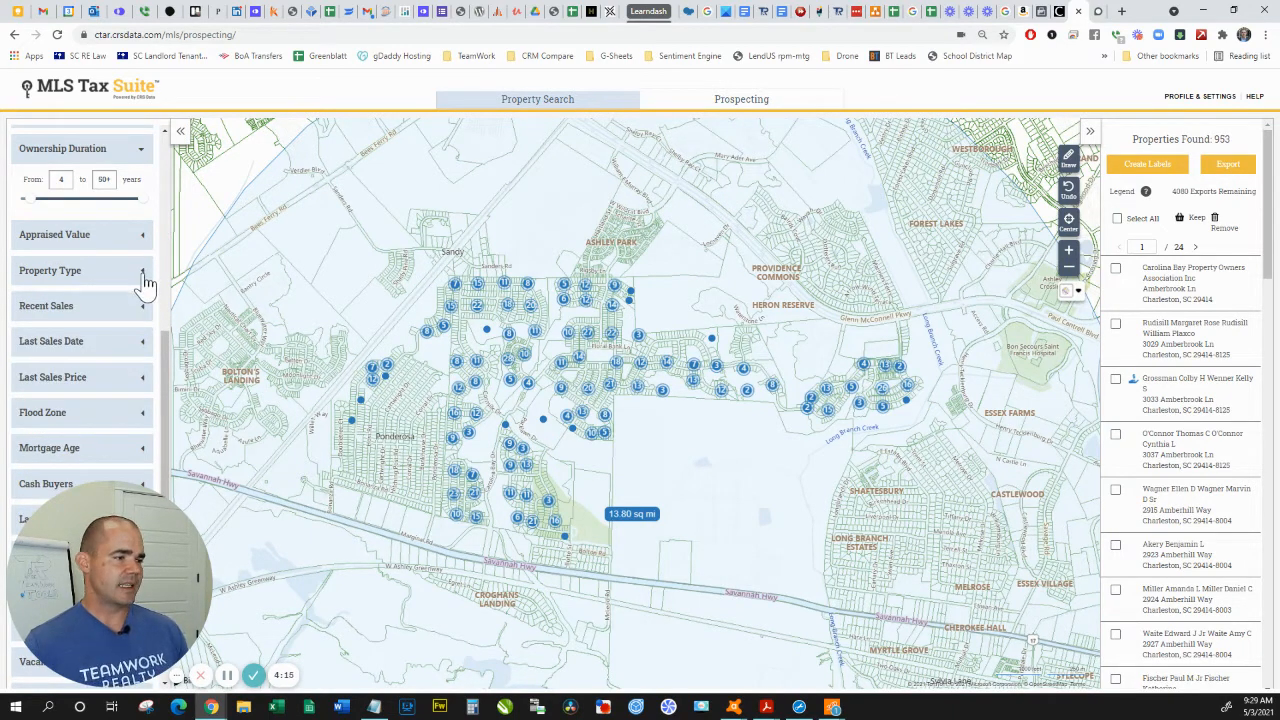
Set the Recent Sales filter to remove sales from the last 18 months.
click(142, 310)
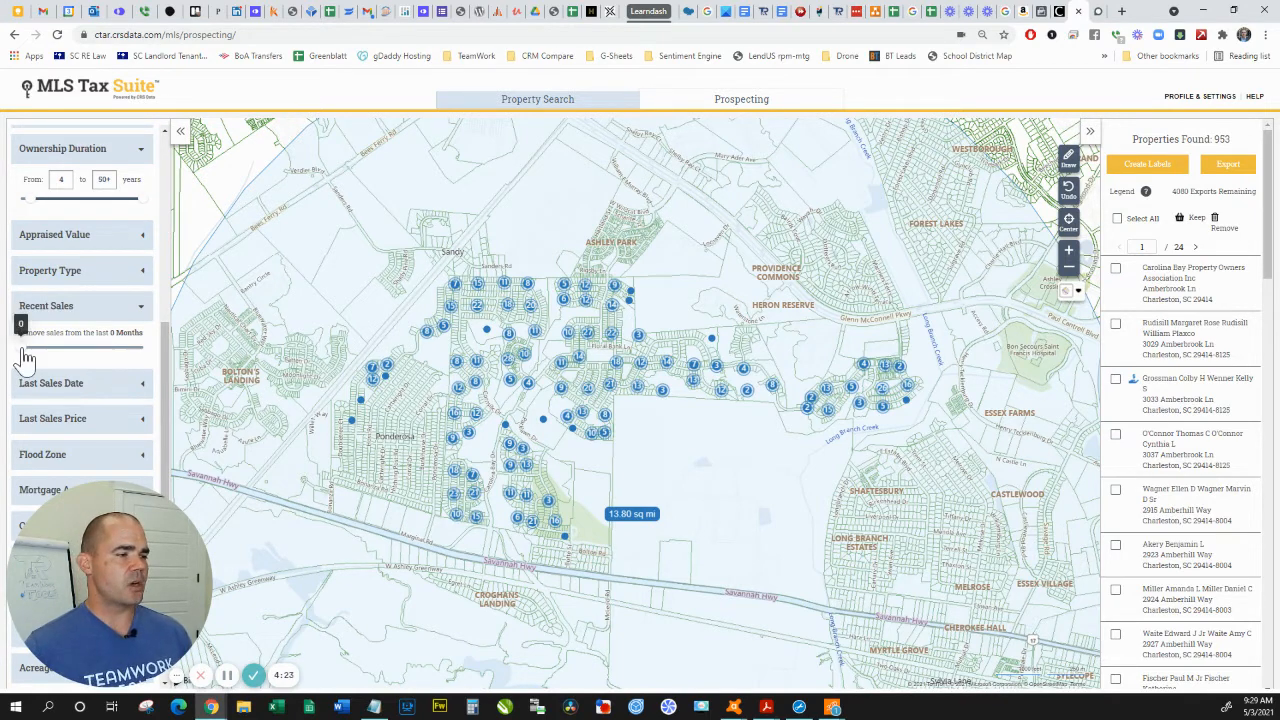
drag(24, 348, 155, 343)
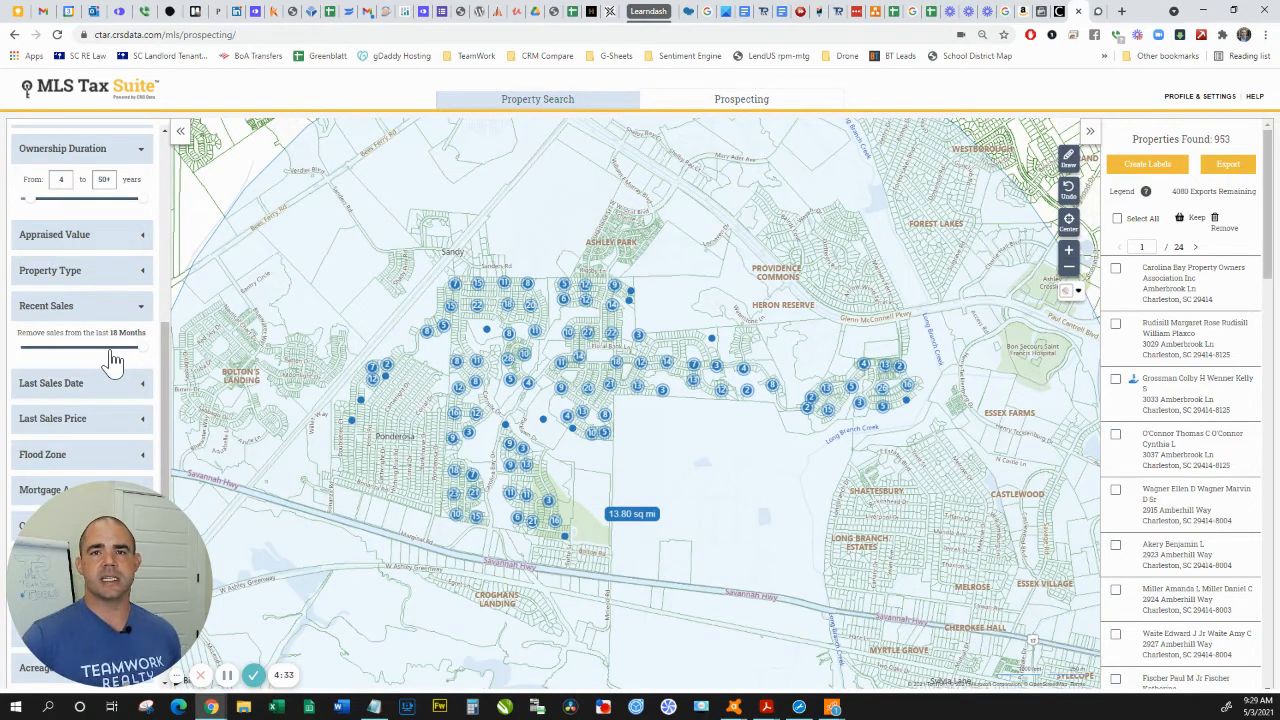
Expand the Last Sales Date filter to view its date range, and look over the remaining filters without setting any.
scroll(113, 358, down, 1)
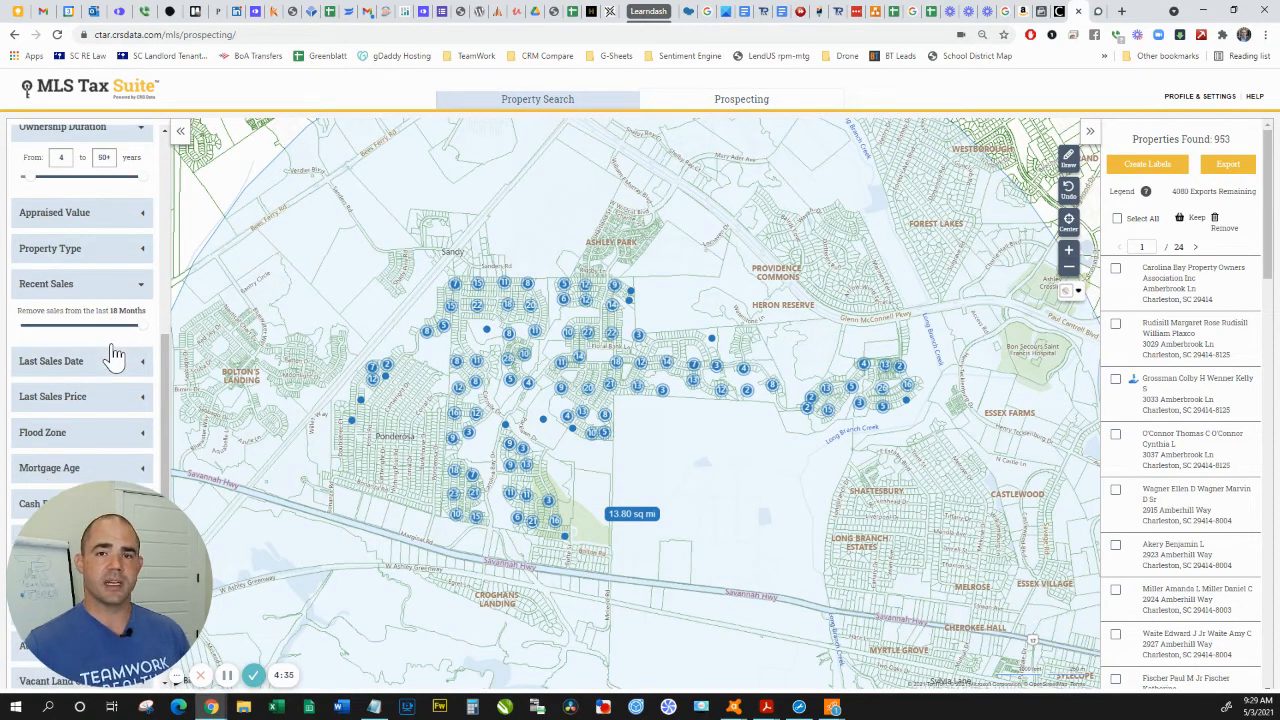
scroll(112, 348, down, 2)
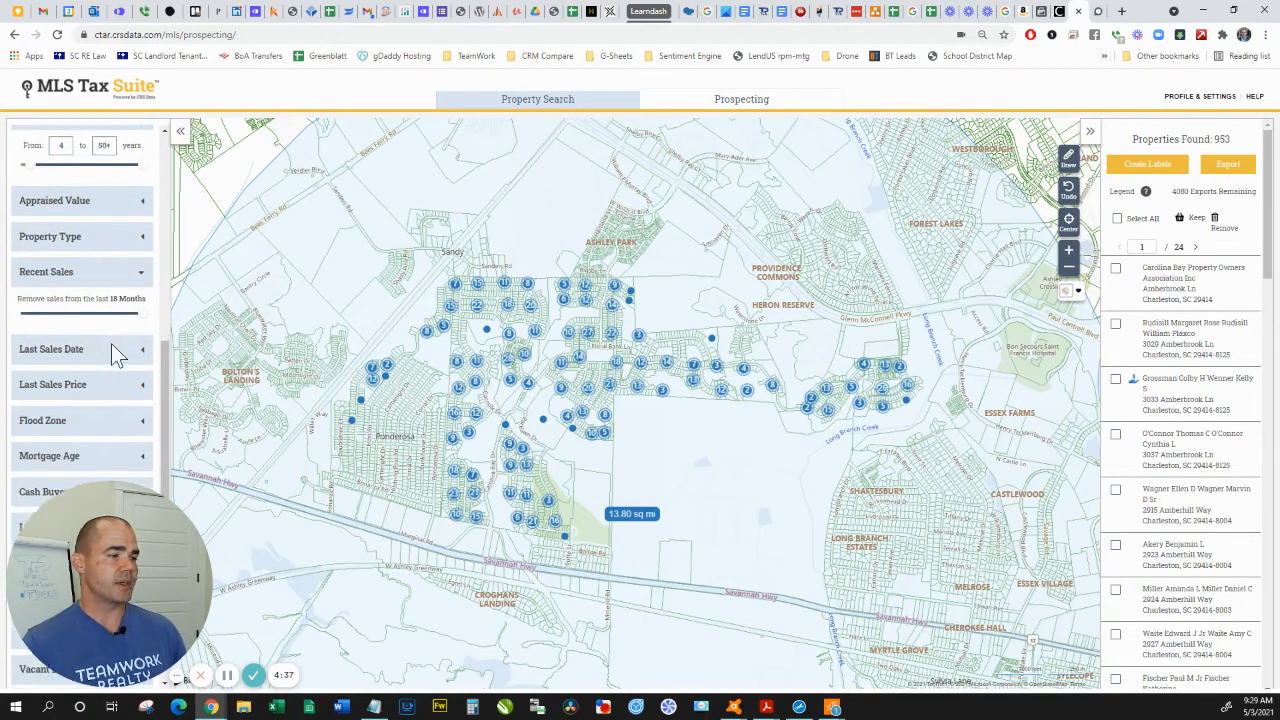
click(146, 318)
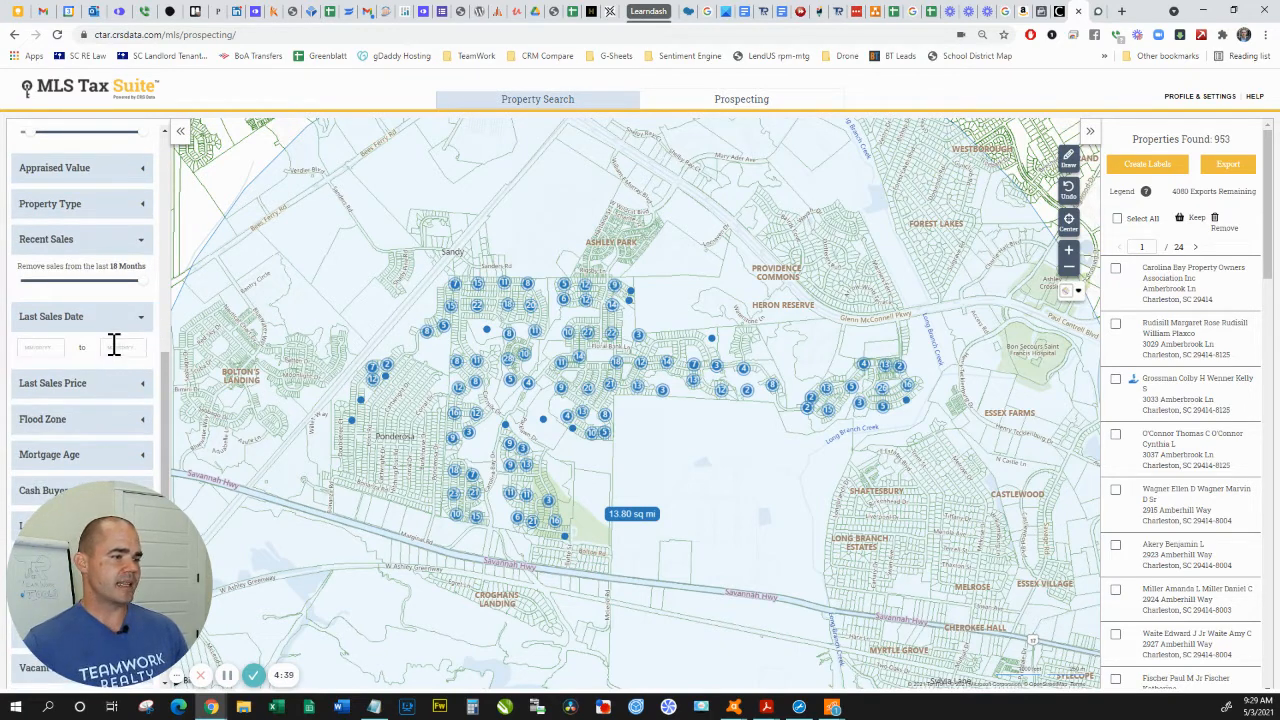
click(116, 347)
scroll(110, 352, up, 4)
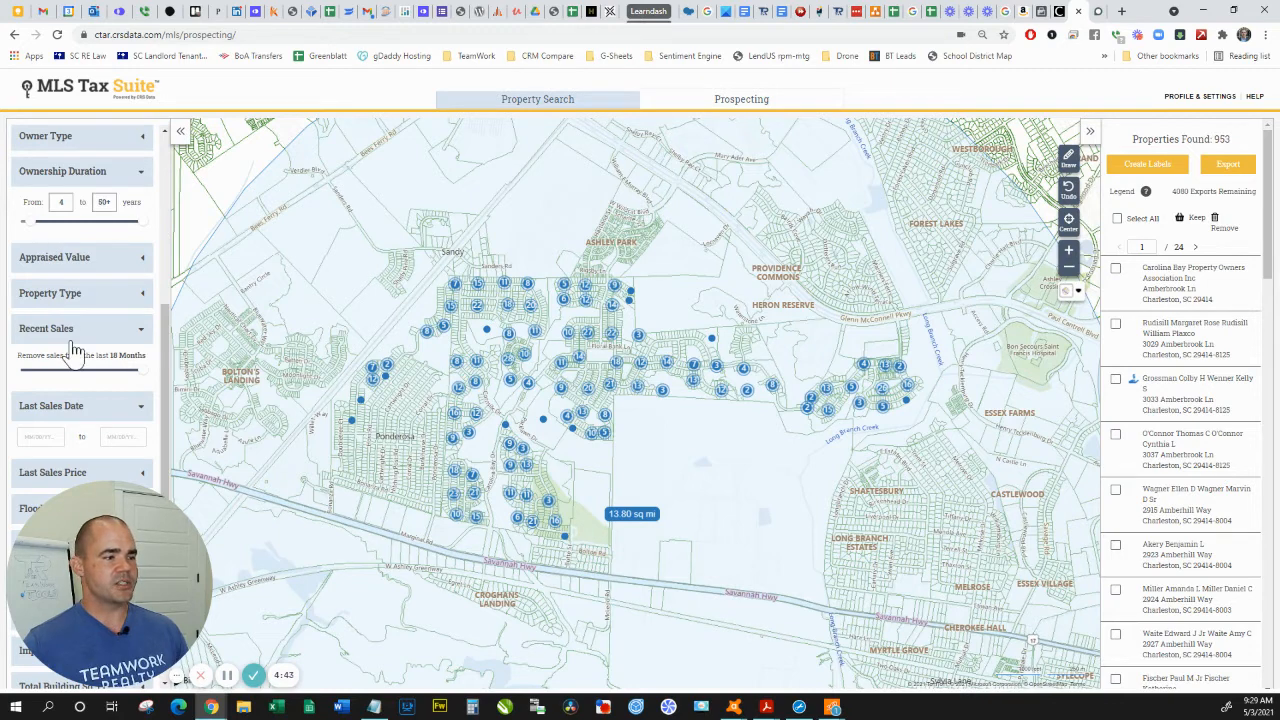
scroll(71, 349, down, 4)
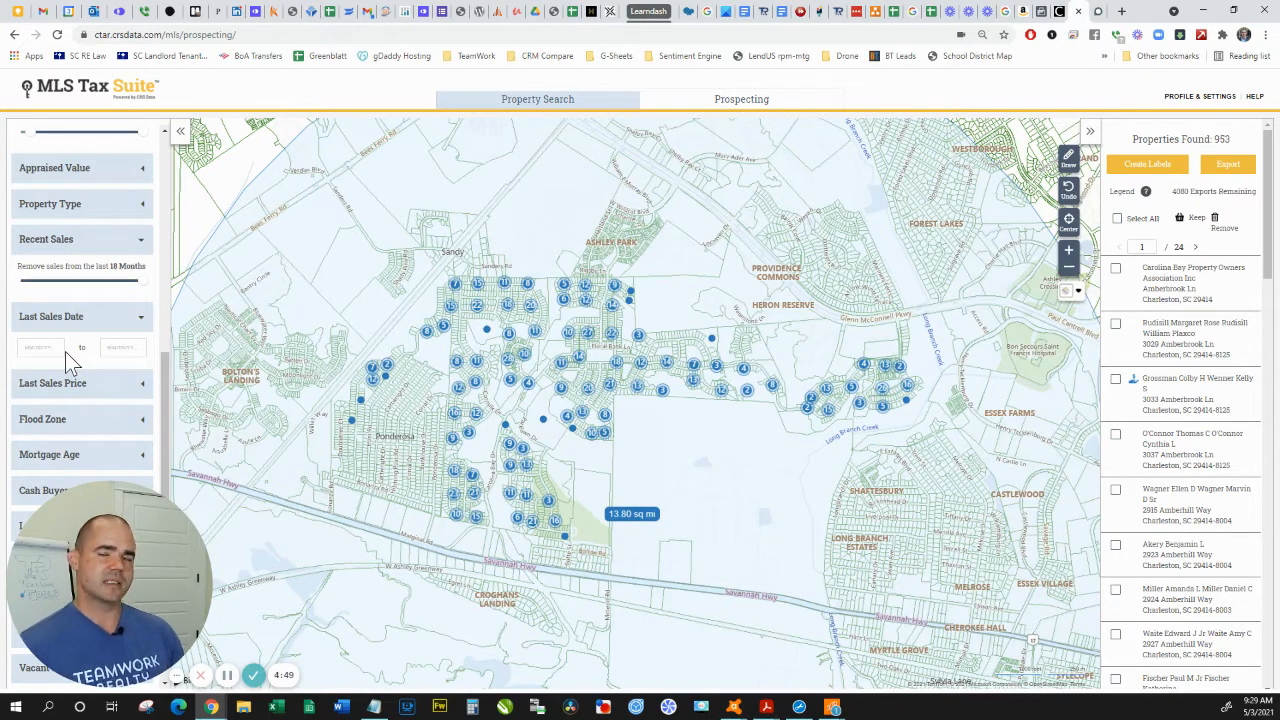
scroll(65, 351, down, 2)
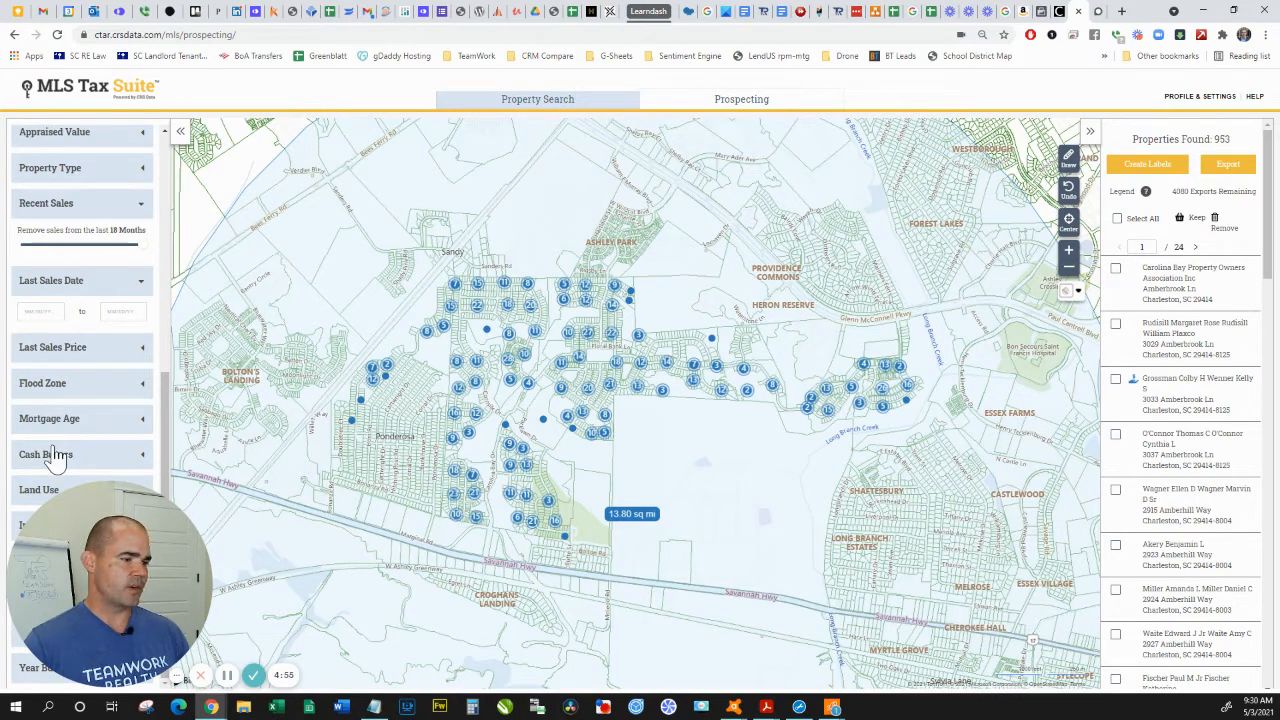
drag(45, 553, 222, 535)
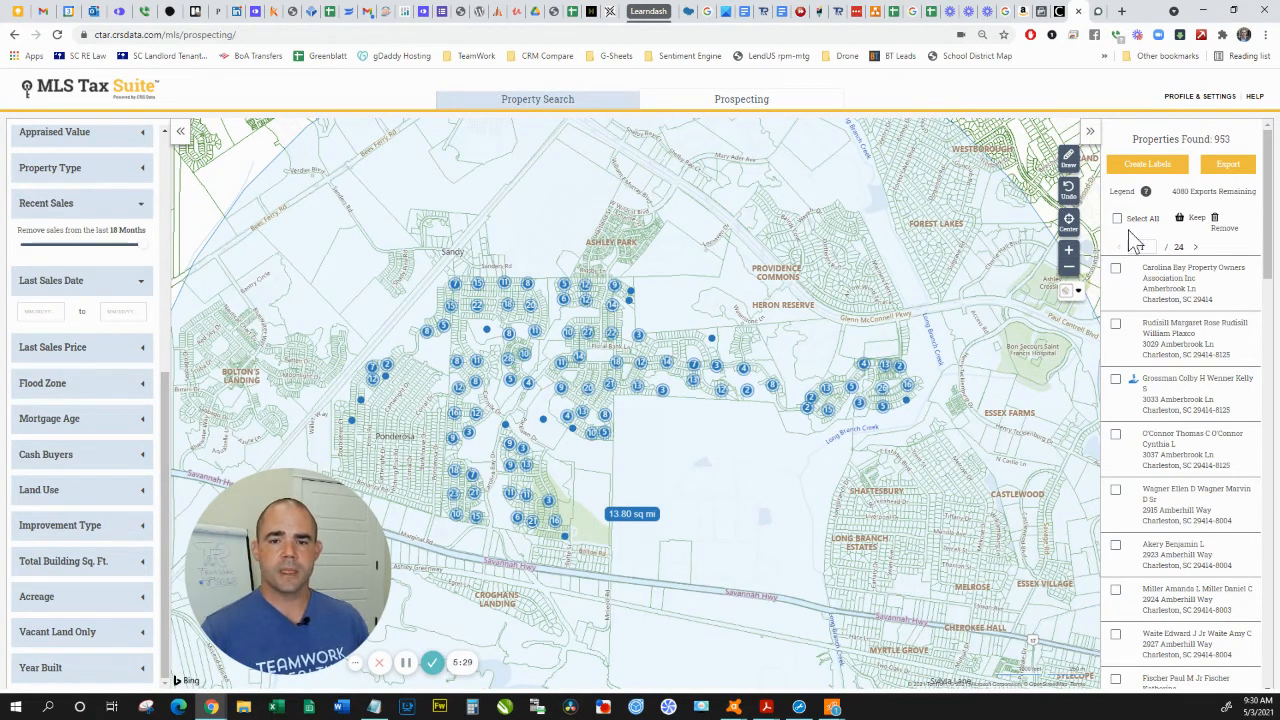
Select all properties from page 4 of the results, and minimize the CRSMailingLabels.pdf window.
click(1196, 247)
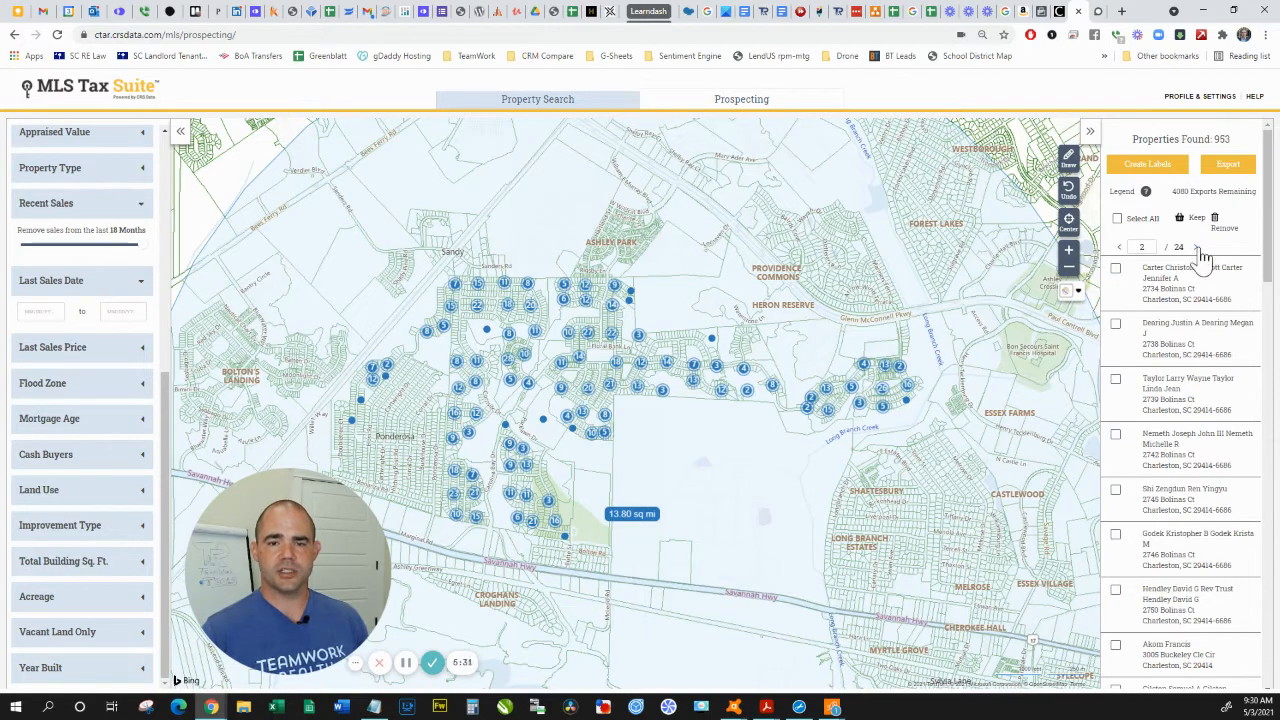
click(1197, 247)
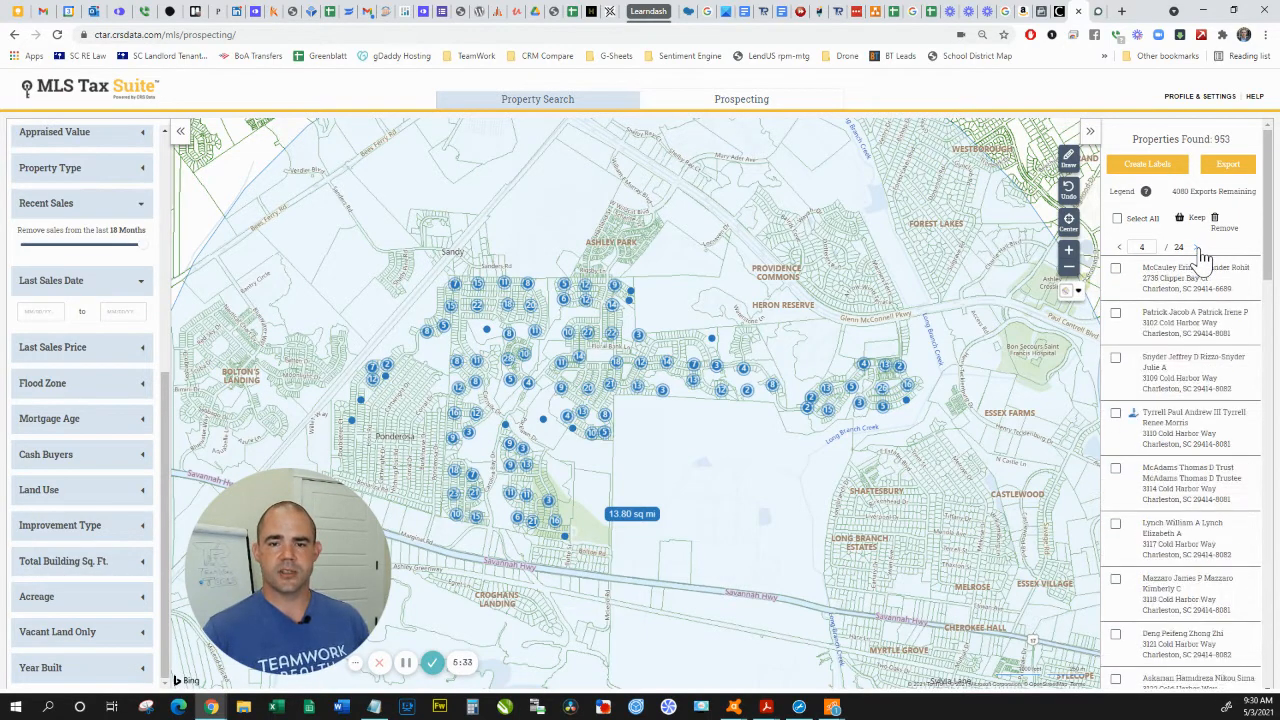
click(1118, 220)
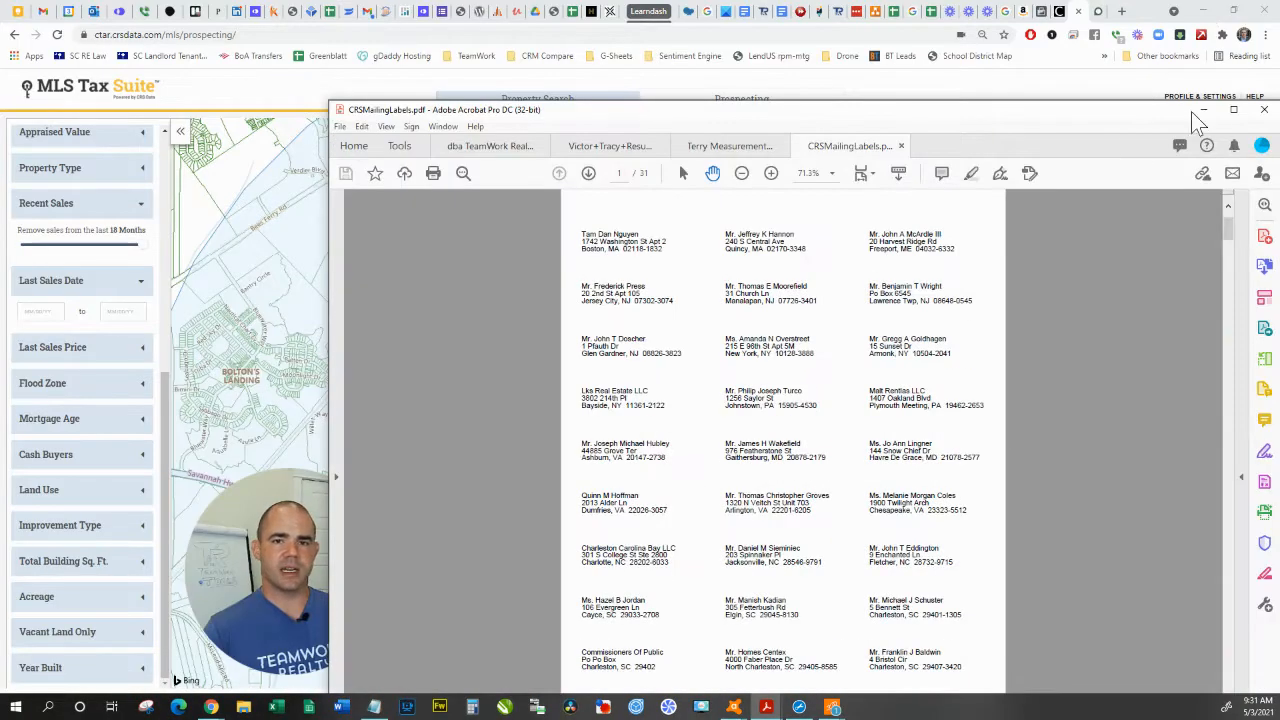
click(1203, 109)
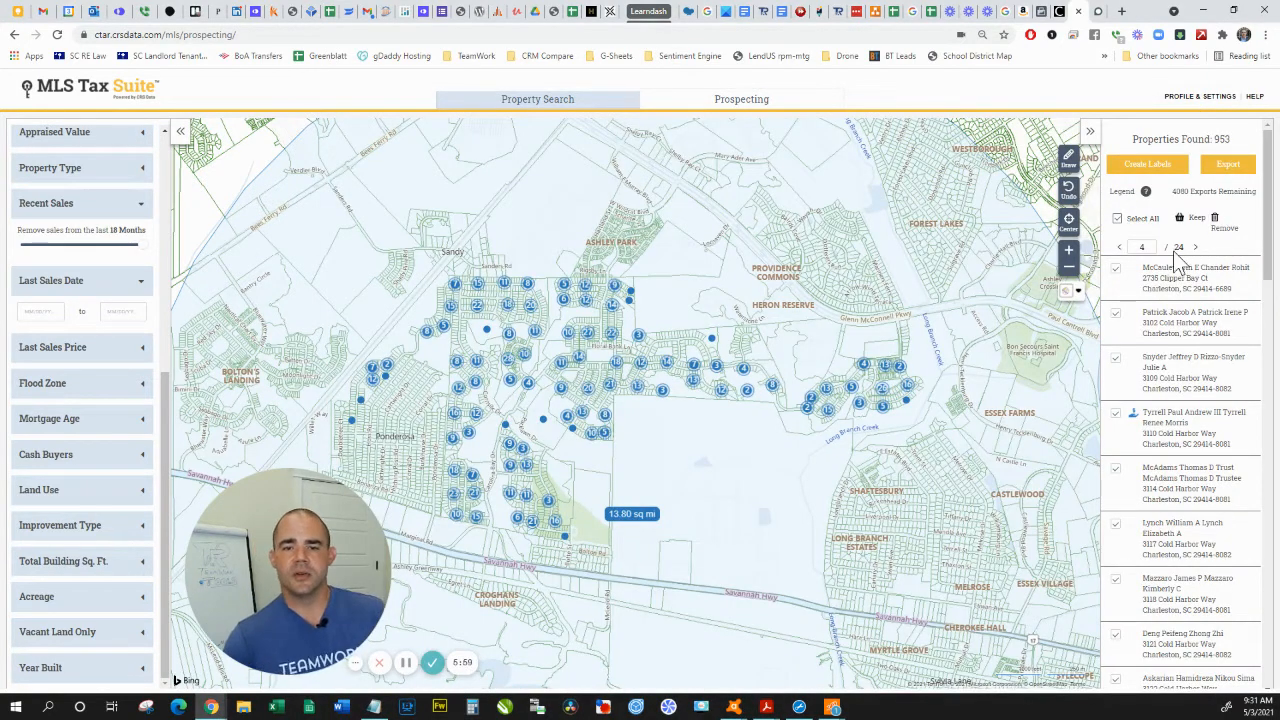